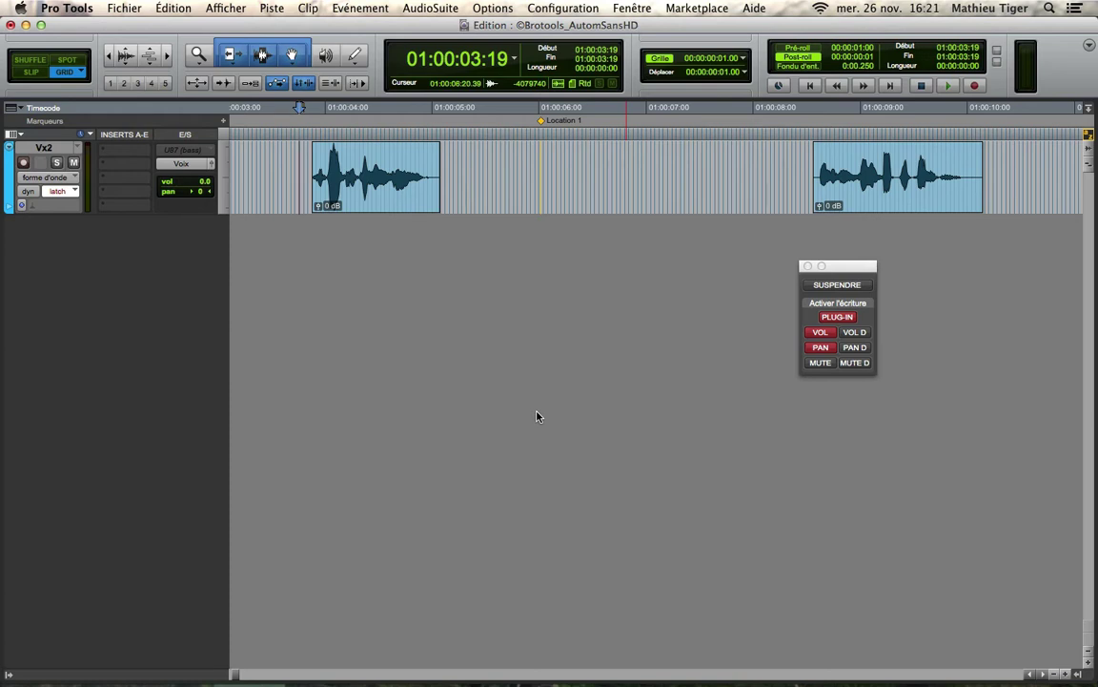
Step: Add the EQ3 7-Band (mono) equaliser in the first insert slot of the Vx2 track
click(126, 155)
mouse_move(167, 181)
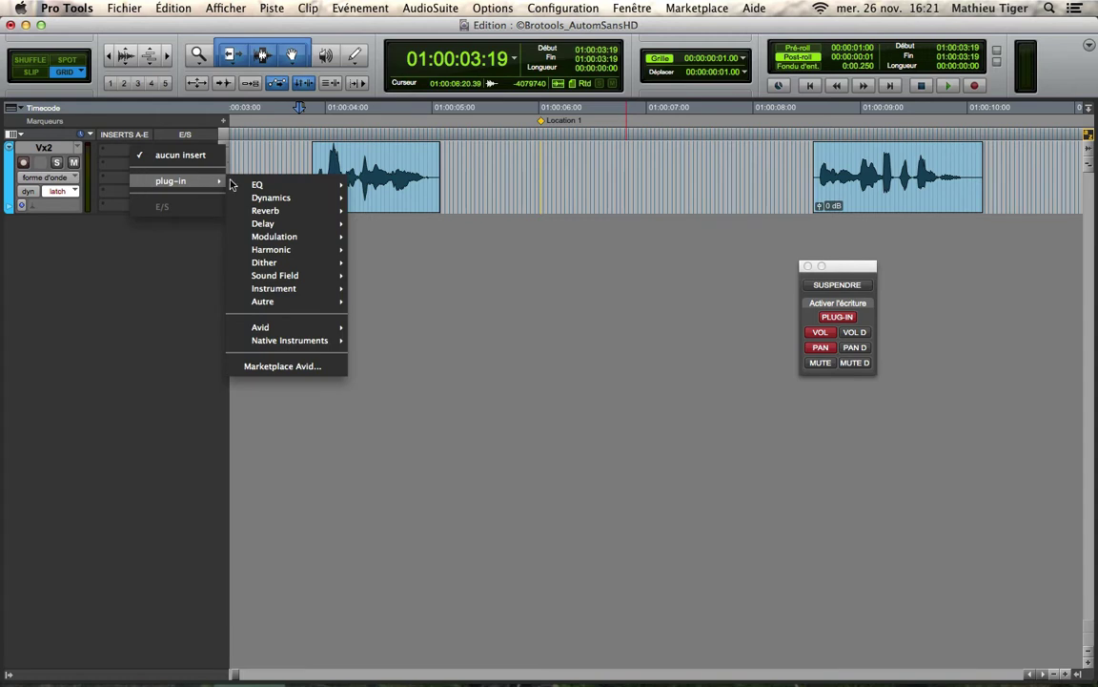
mouse_move(257, 184)
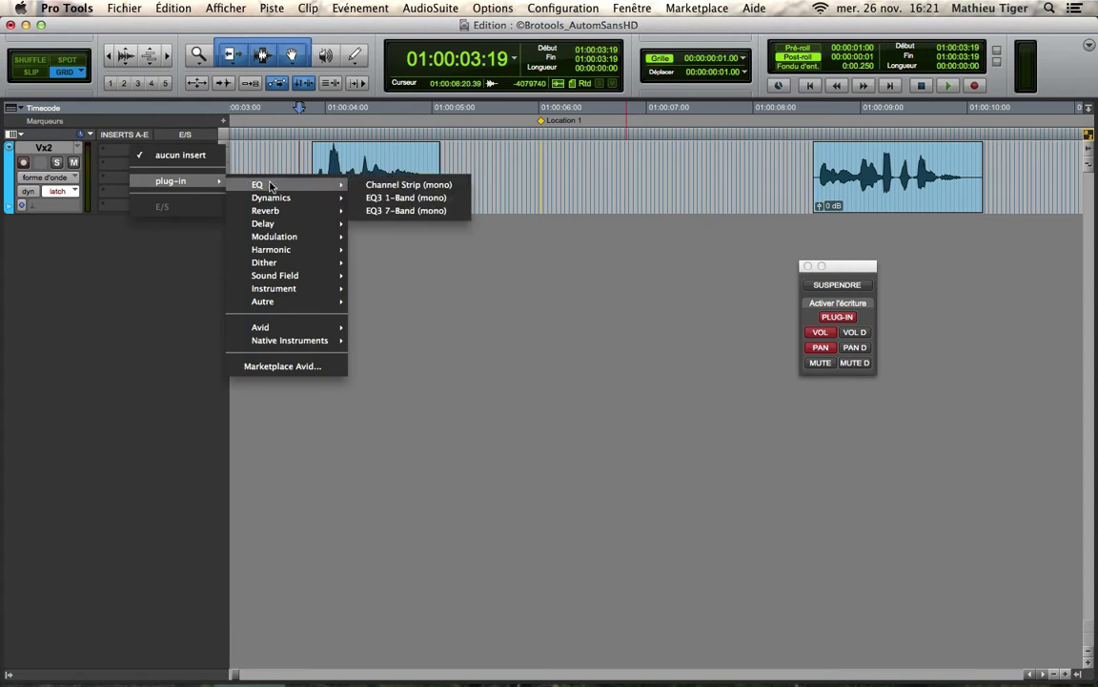
click(393, 210)
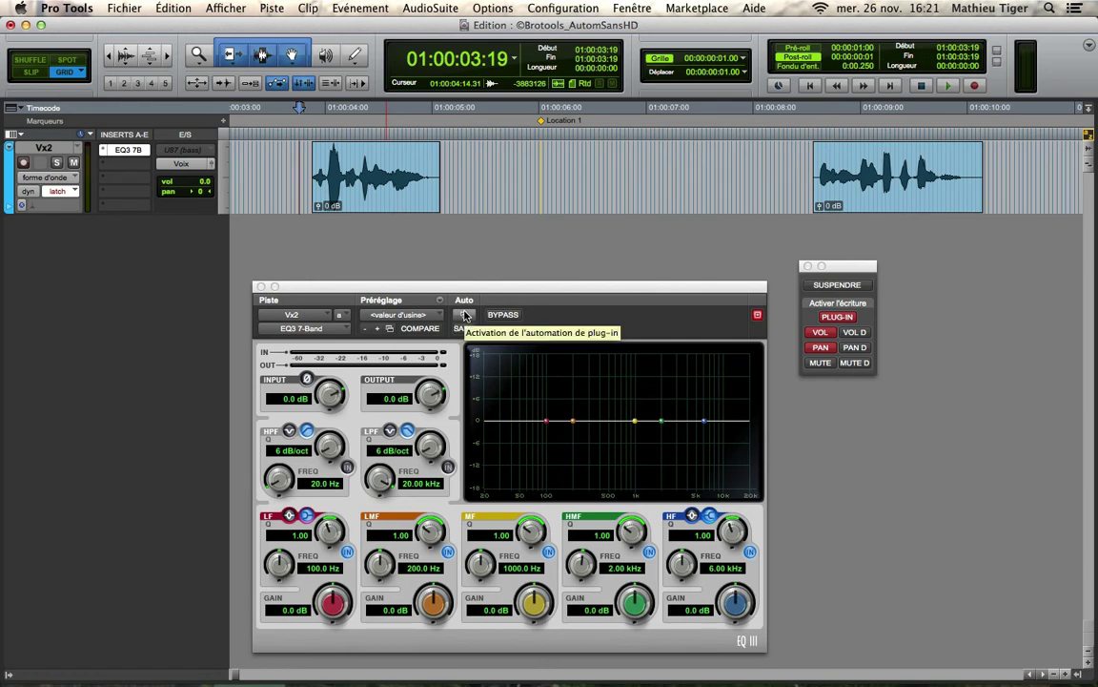
Step: Enable automation for all EQ3 7-Band parameters and close the plug-in automation settings without changing the list
ctrl+alt+super+click(465, 315)
click(466, 316)
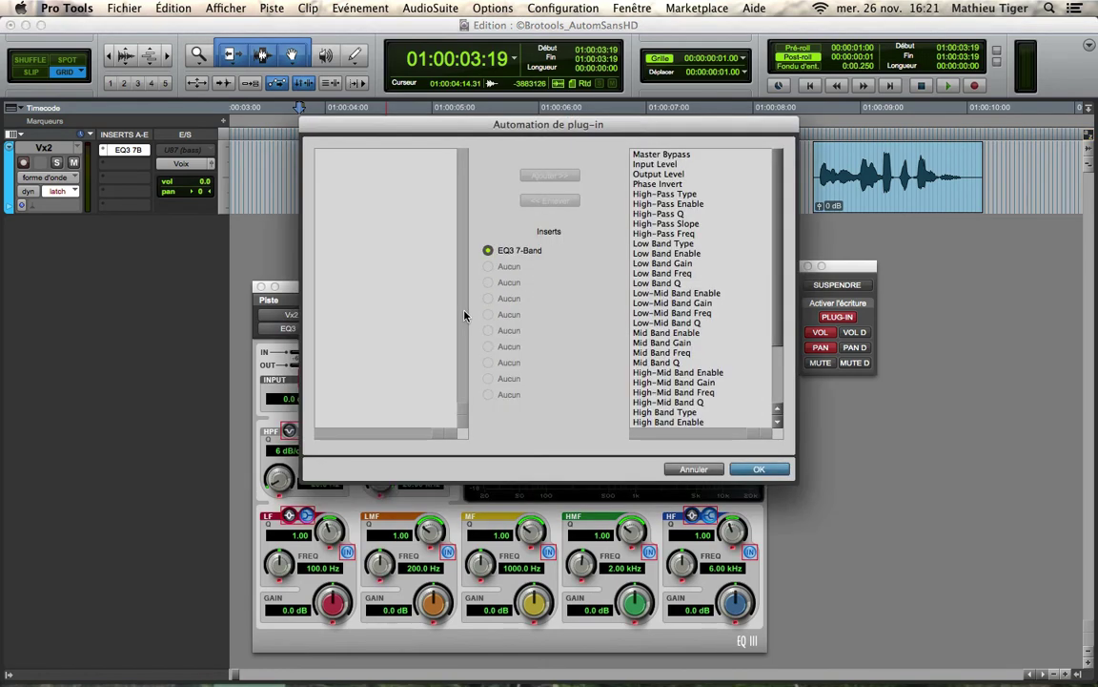
click(694, 469)
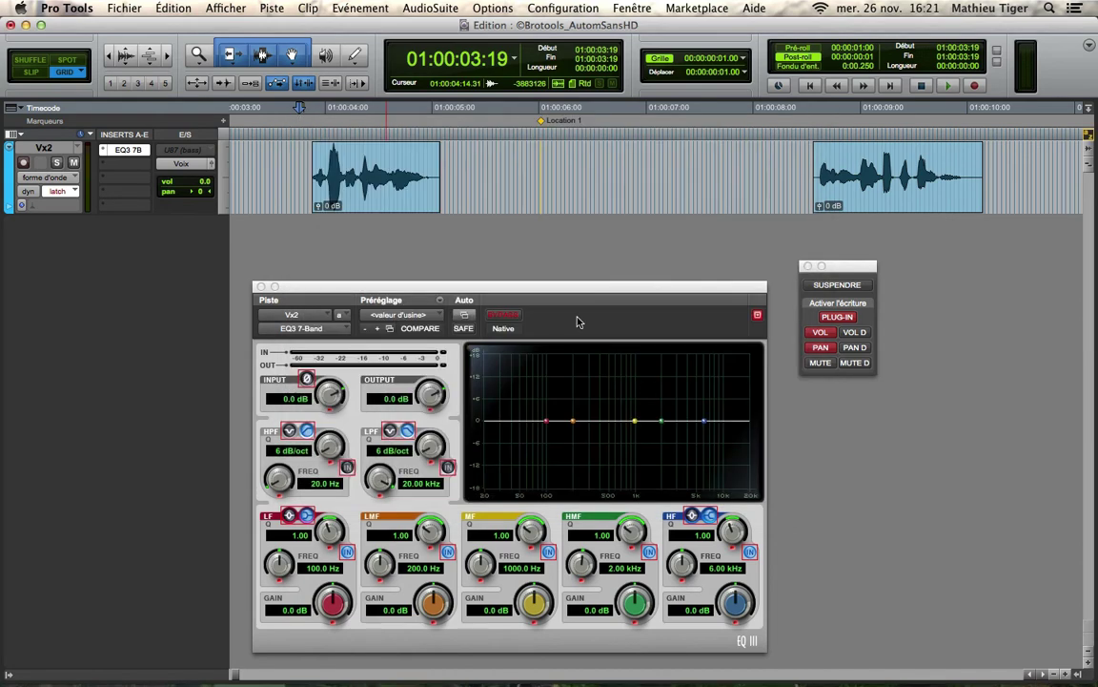
Step: Set the Vx2 track's automation mode to écrire and switch its track view to Volume
click(59, 192)
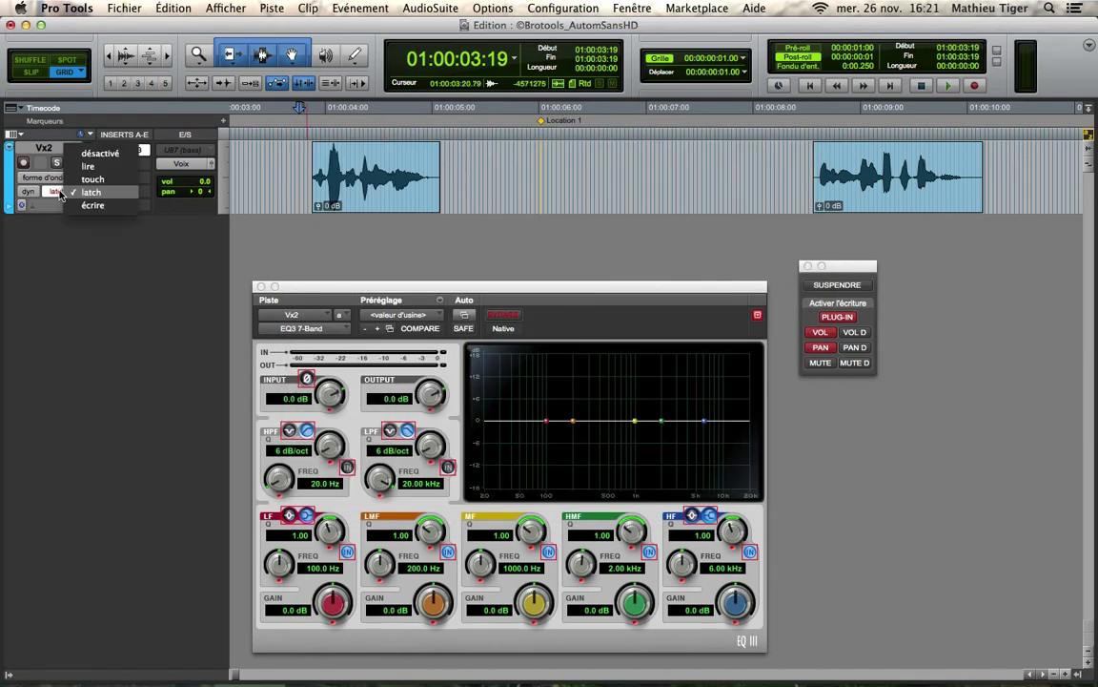
key(Down)
key(Return)
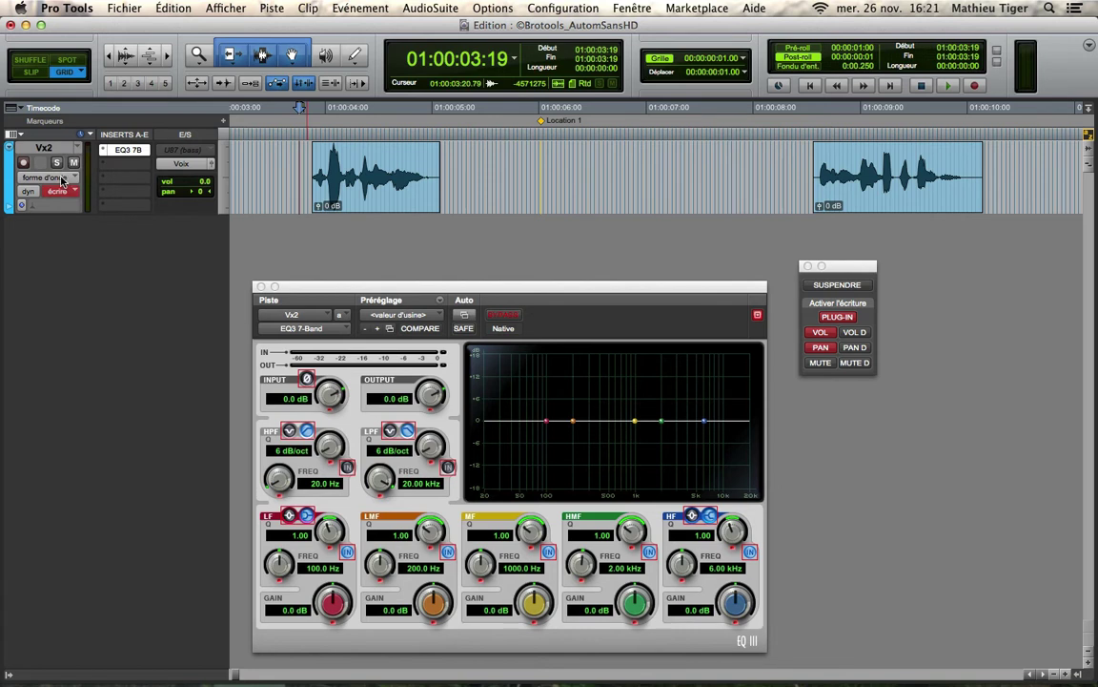
click(57, 178)
click(72, 191)
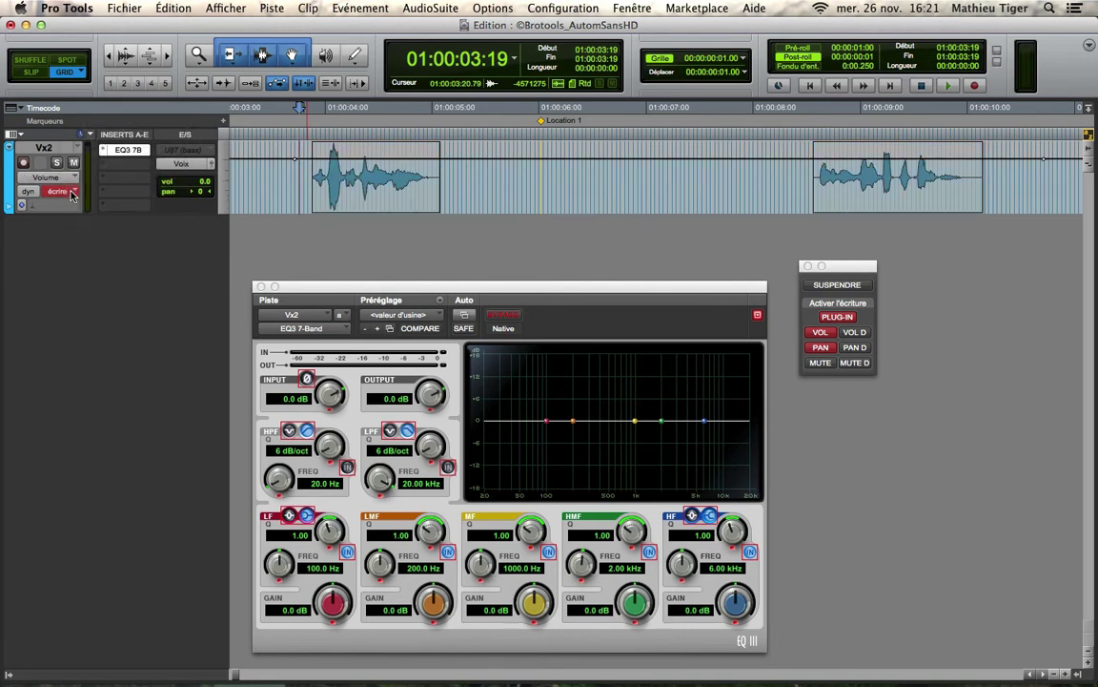
Step: Write an automation pass on Vx2 by playing from 01:00:03:07 past the second clip
click(249, 178)
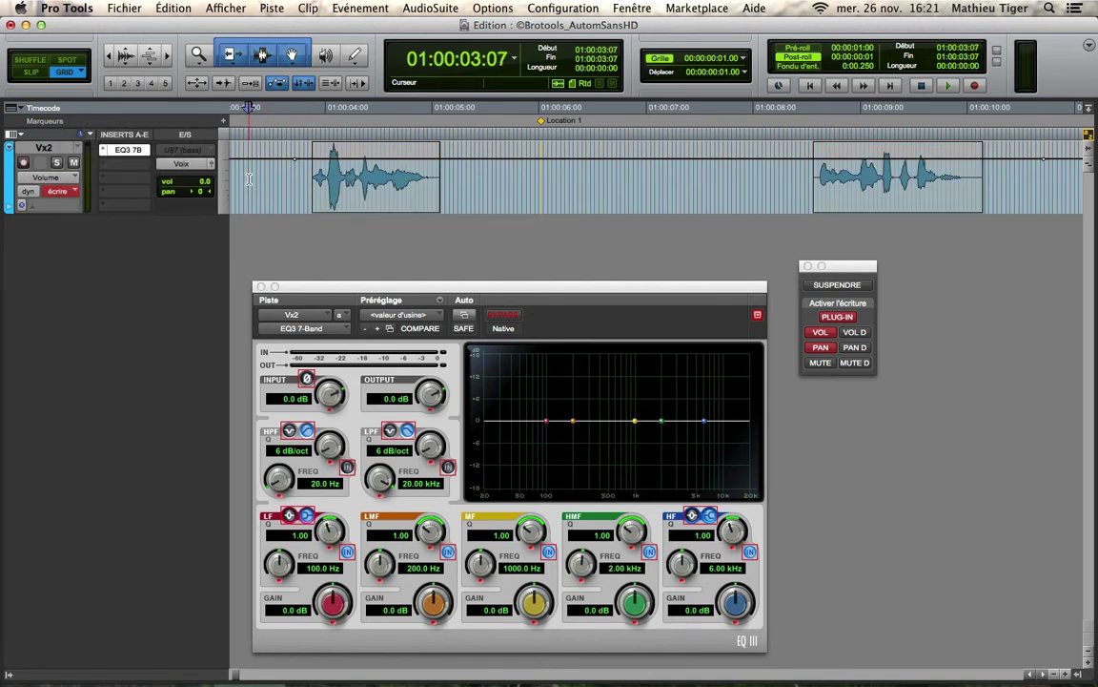
key(space)
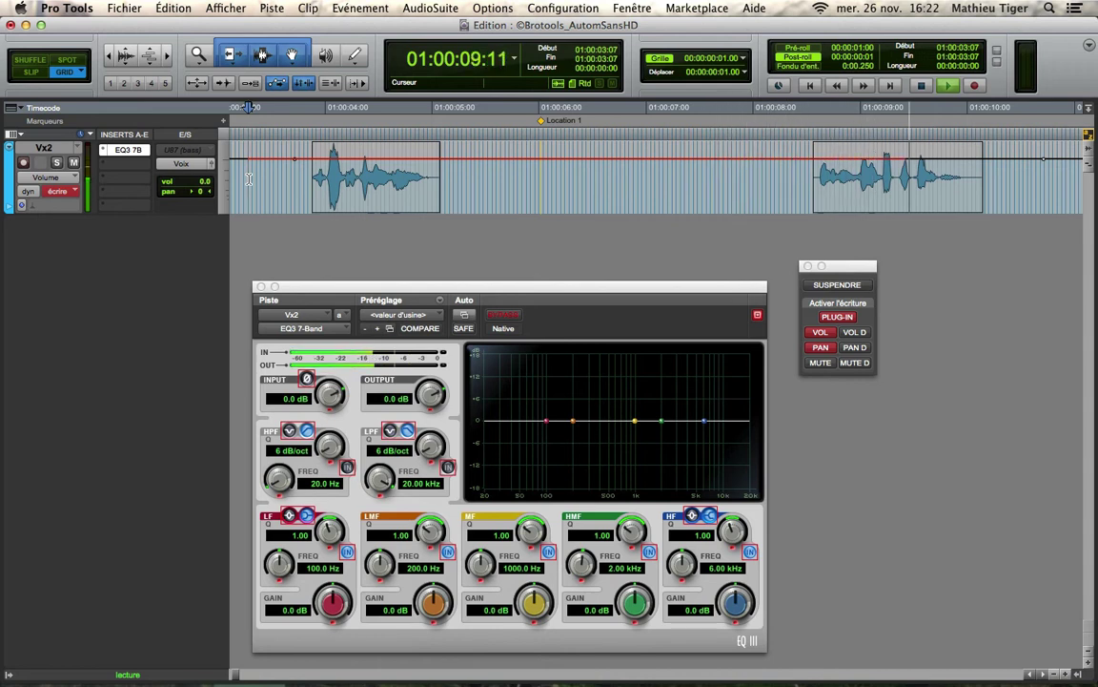
key(space)
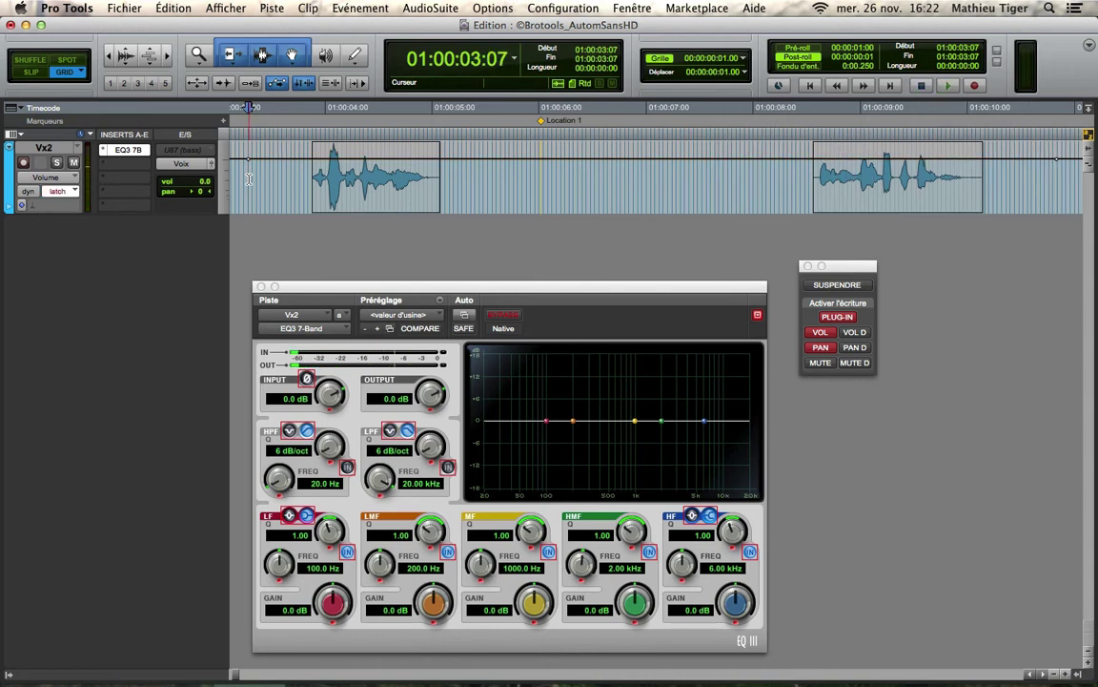
Step: Suspend automation and select the Vx2 range around the first clip from 01:00:03:13 to 01:00:05:13
click(59, 192)
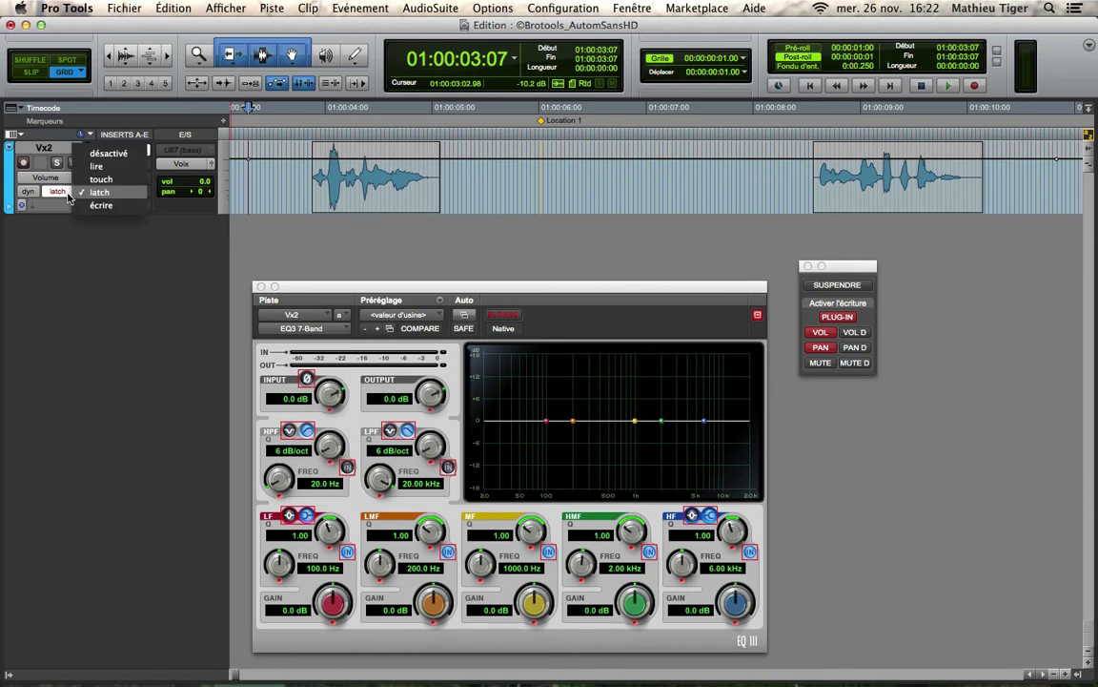
click(309, 172)
click(289, 177)
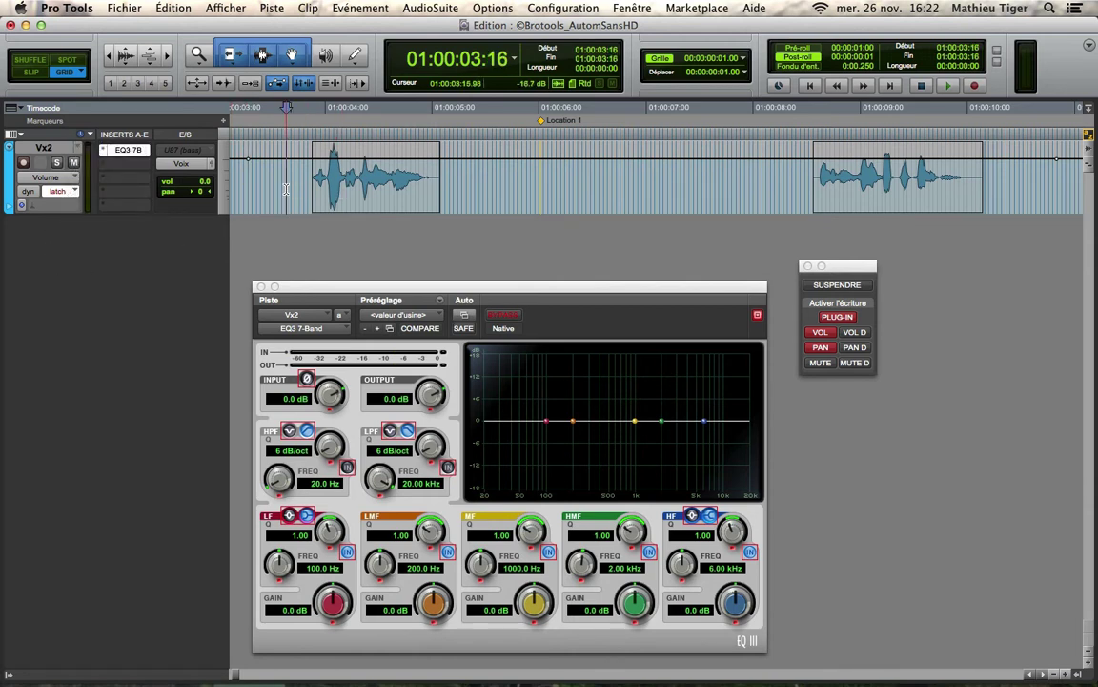
click(827, 288)
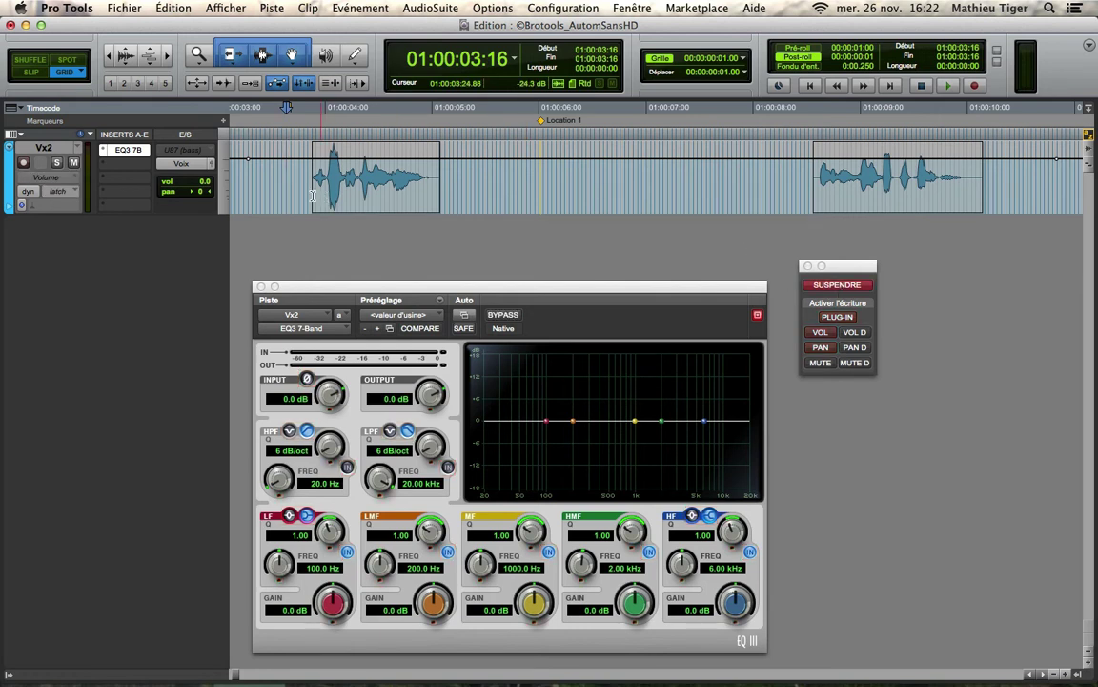
drag(275, 183, 487, 206)
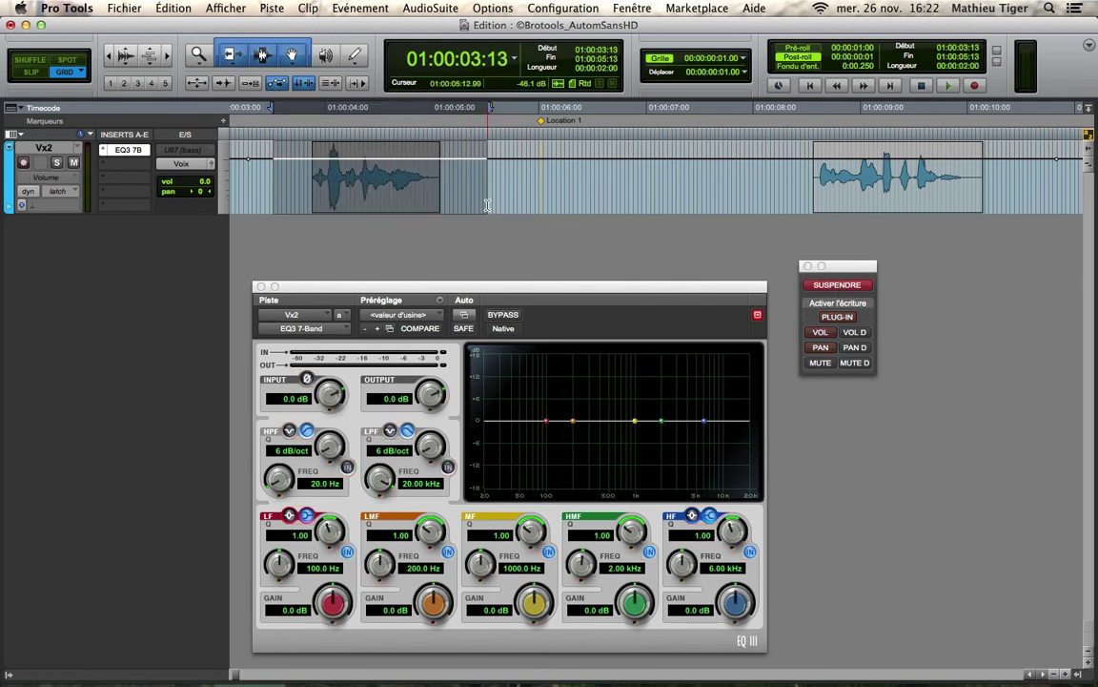
Step: During playback, set LF to about -9.2 dB/112.5 Hz, LMF to -5.5 dB/309.5 Hz and HMF to -3.6 dB/2.80 kHz, and copy the EQ settings
click(947, 85)
drag(546, 422, 592, 444)
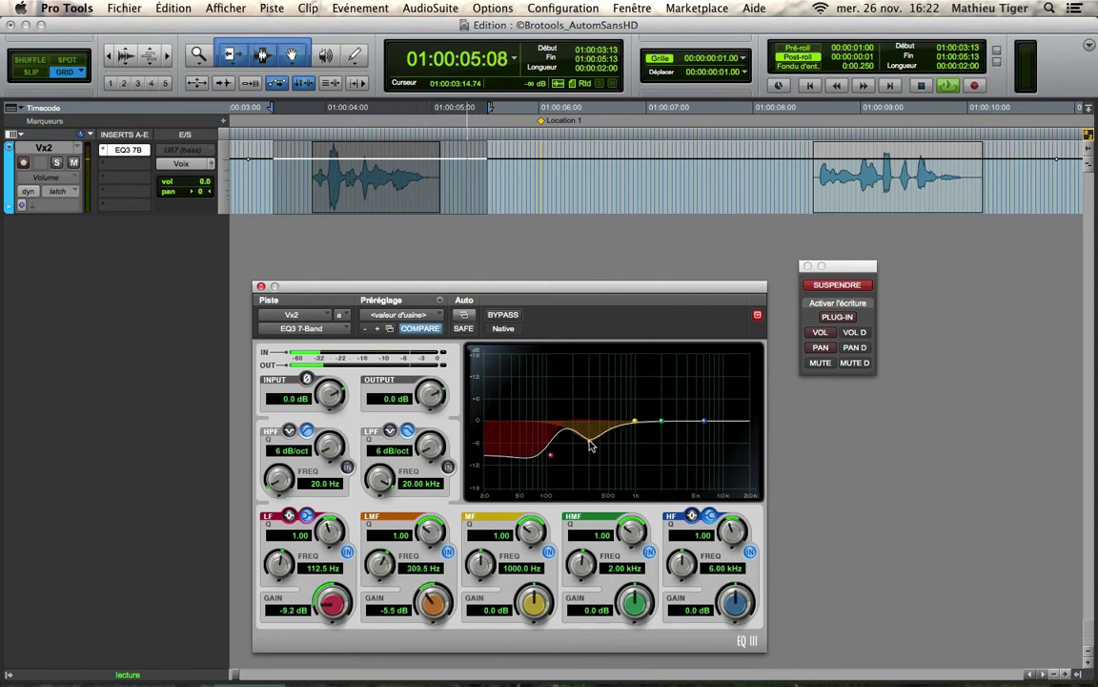
drag(661, 421, 674, 437)
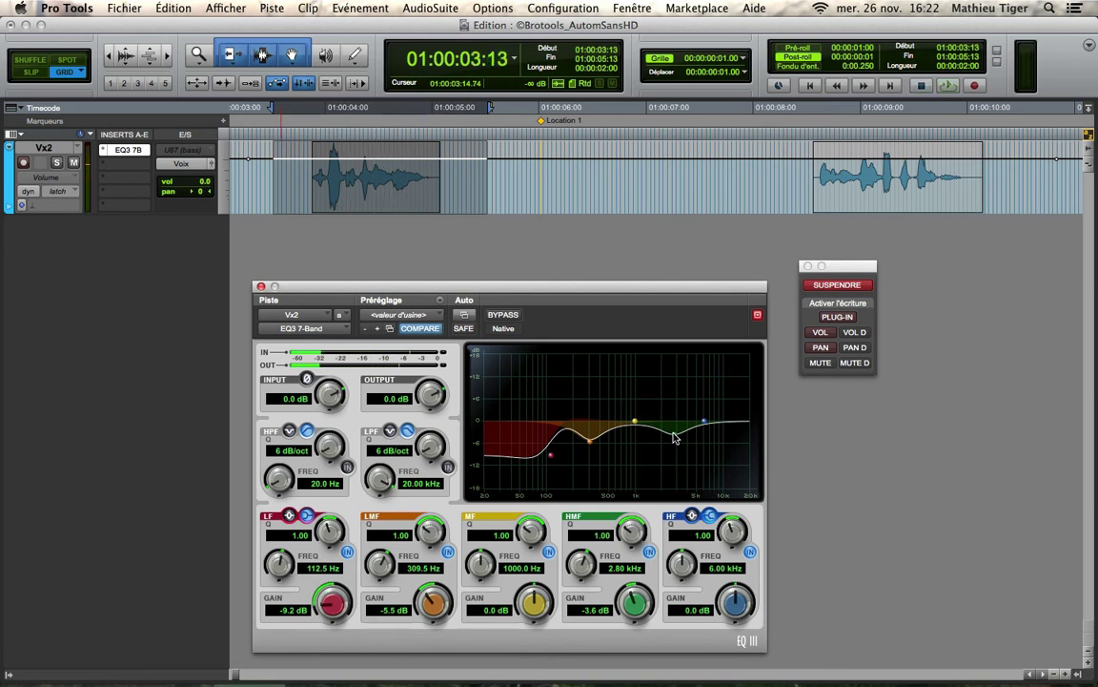
click(441, 301)
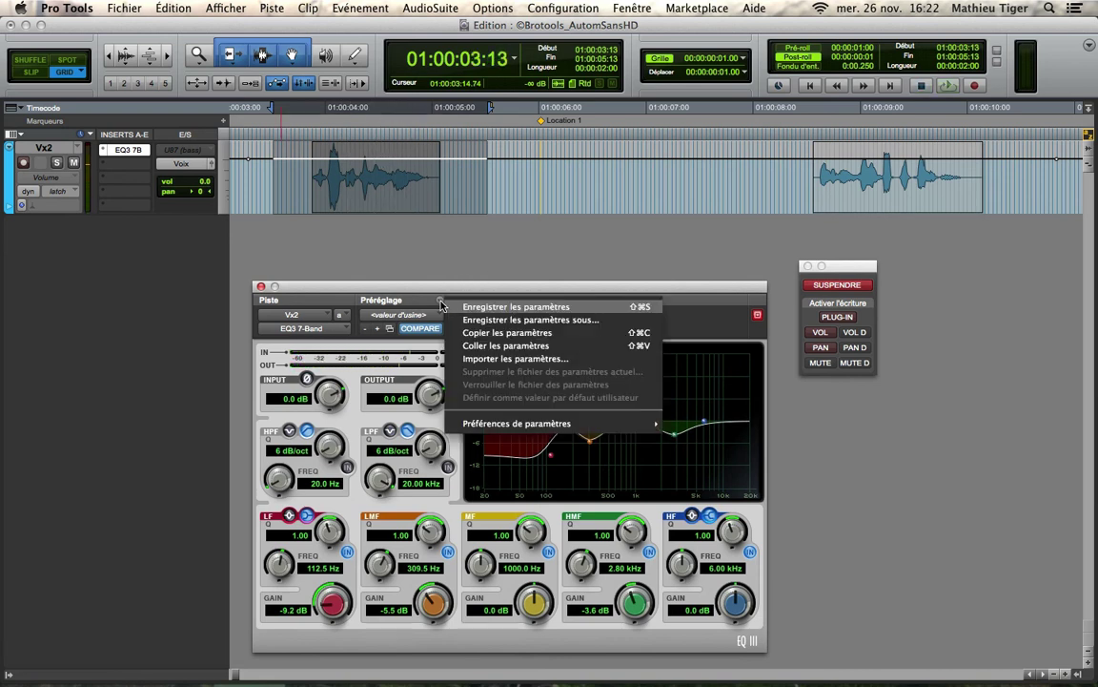
click(481, 333)
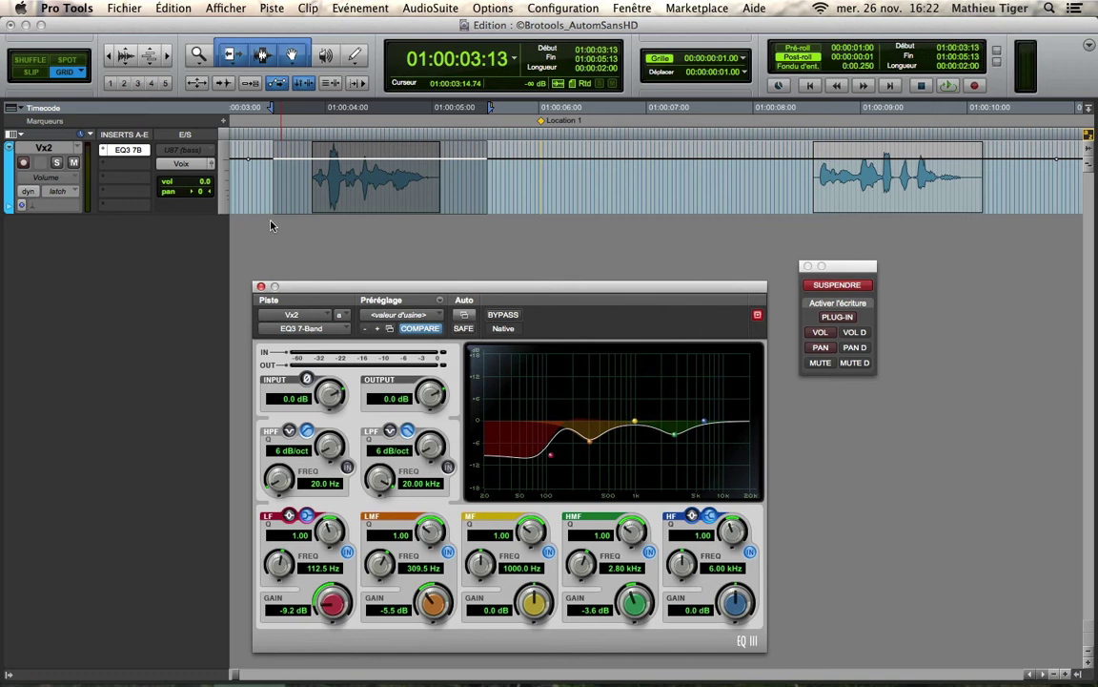
Step: Place the playback start before the first clip at 01:00:01:16 and turn off the automation suspension
click(270, 187)
scroll(271, 188, down, 3)
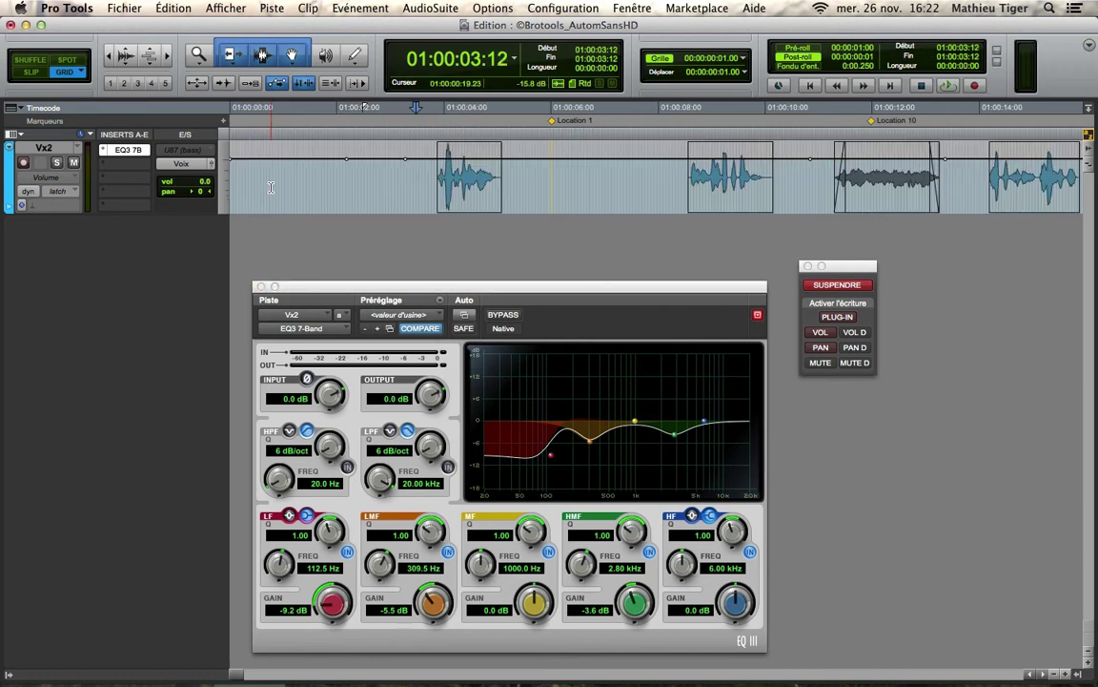
click(319, 182)
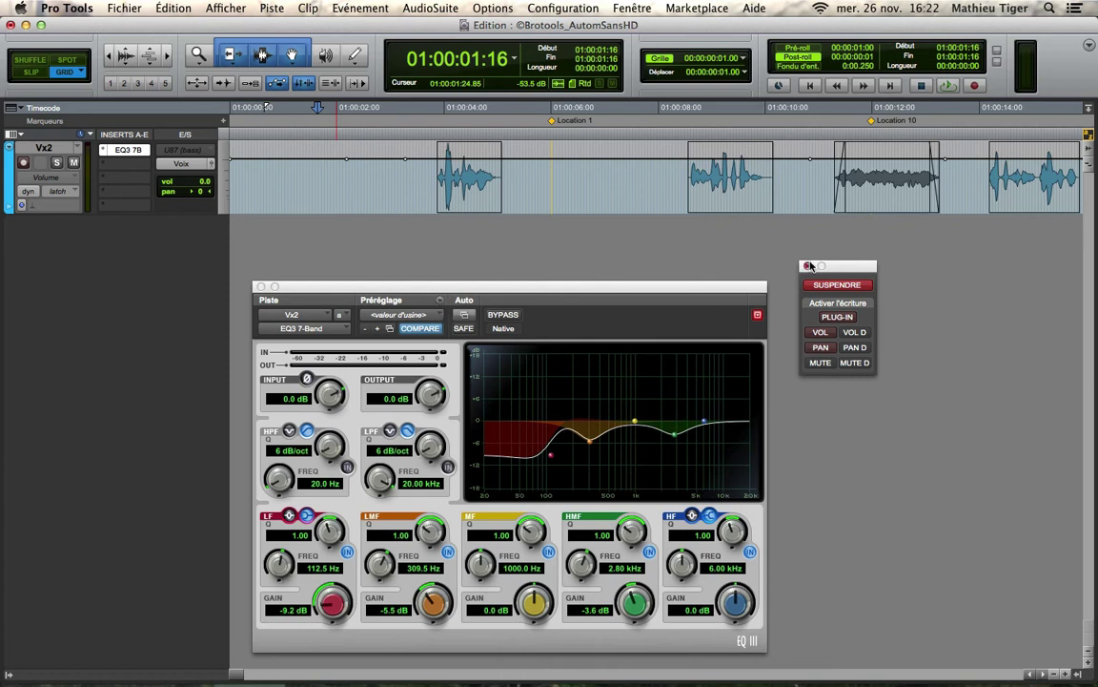
click(845, 285)
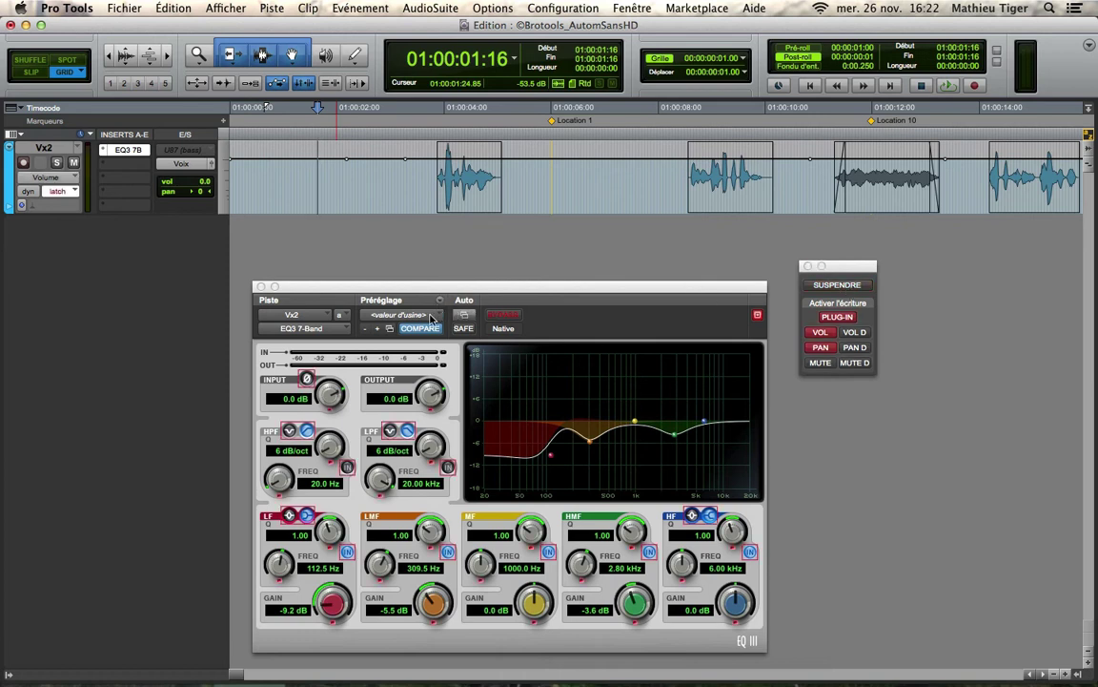
Step: Paste the copied EQ settings during latch playback as the first clip is reached, and stop after the second clip
key(space)
click(428, 316)
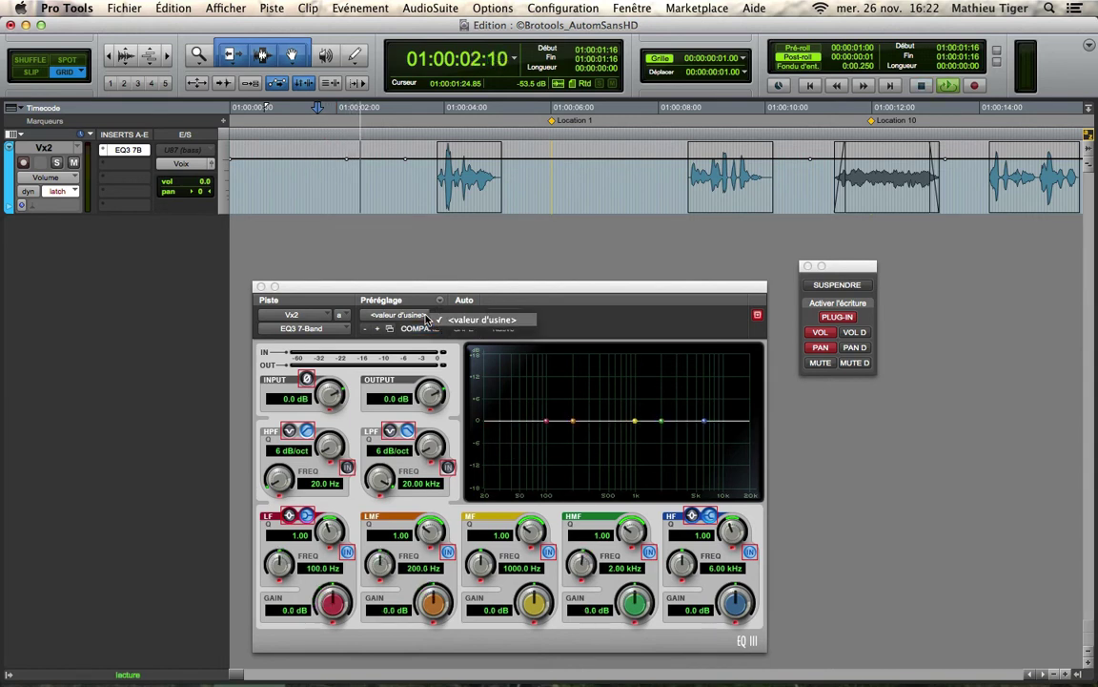
click(437, 312)
click(440, 300)
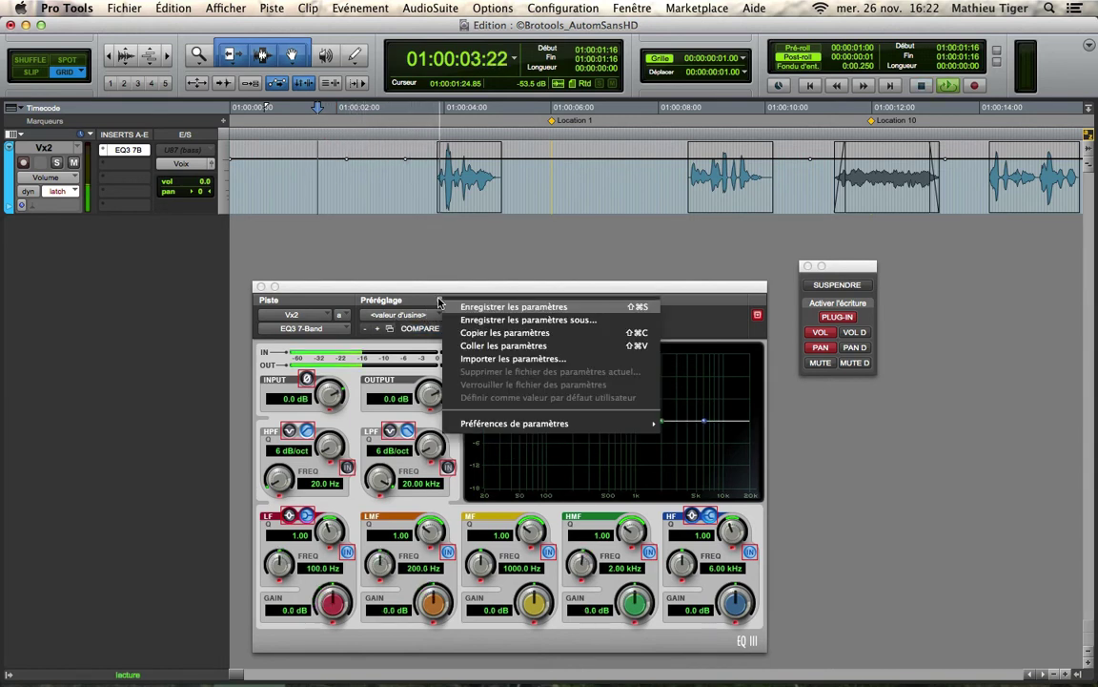
click(463, 345)
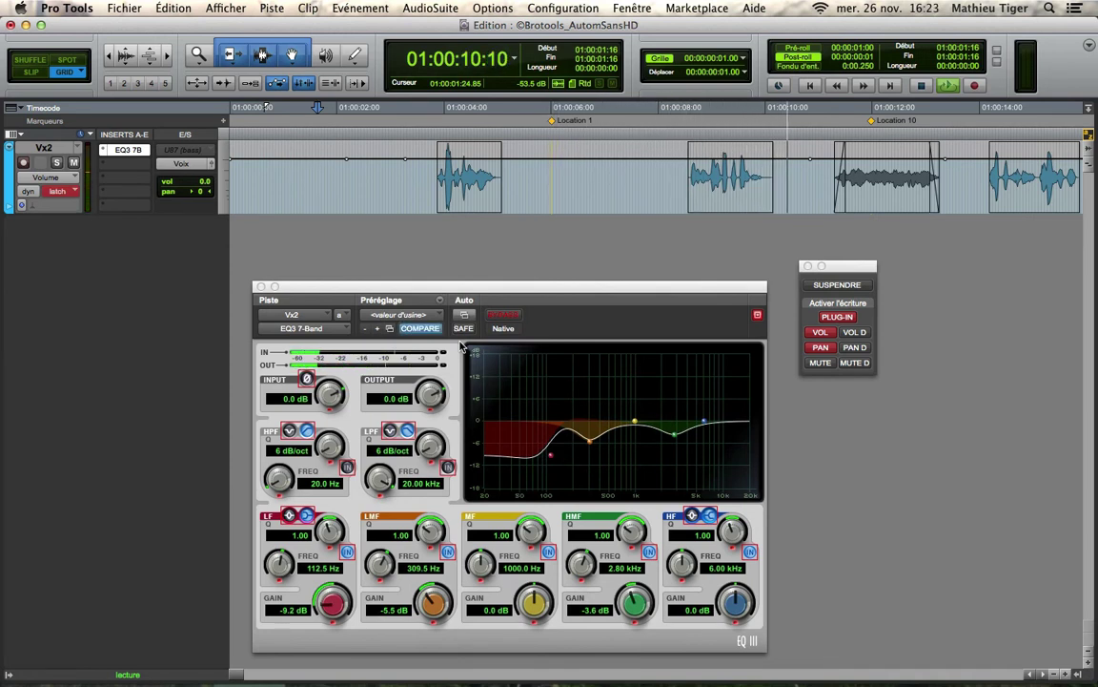
key(space)
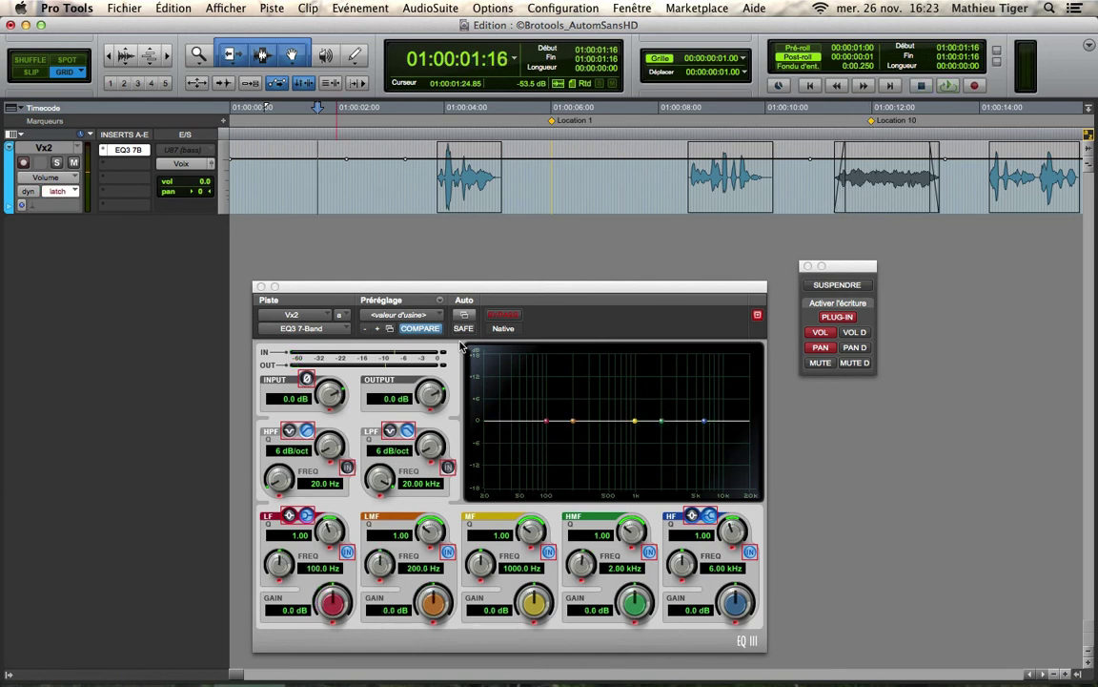
Step: Check the automated EQ curve at several points before, within and after the clips along the Vx2 track
click(483, 186)
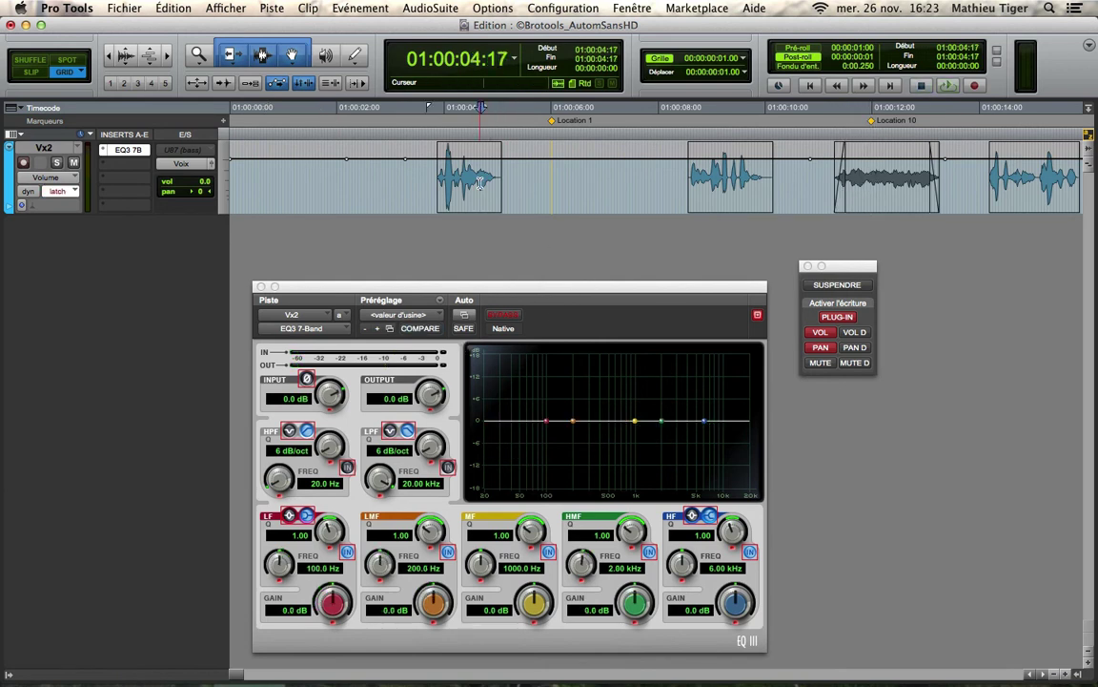
click(554, 183)
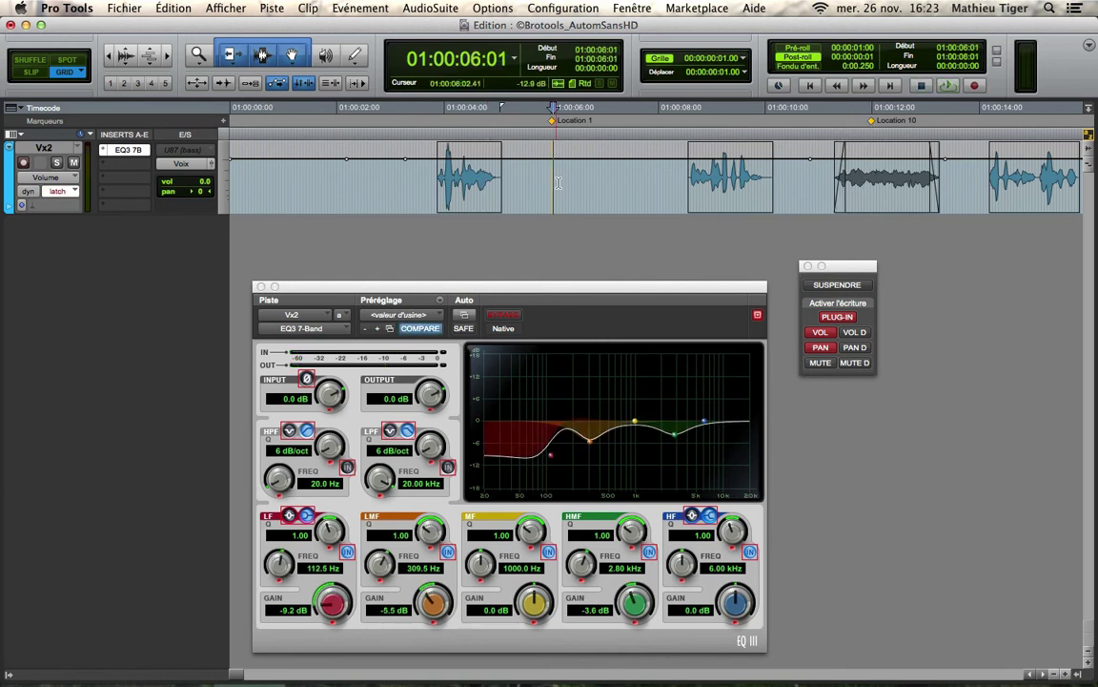
key(KP_Add)
click(472, 172)
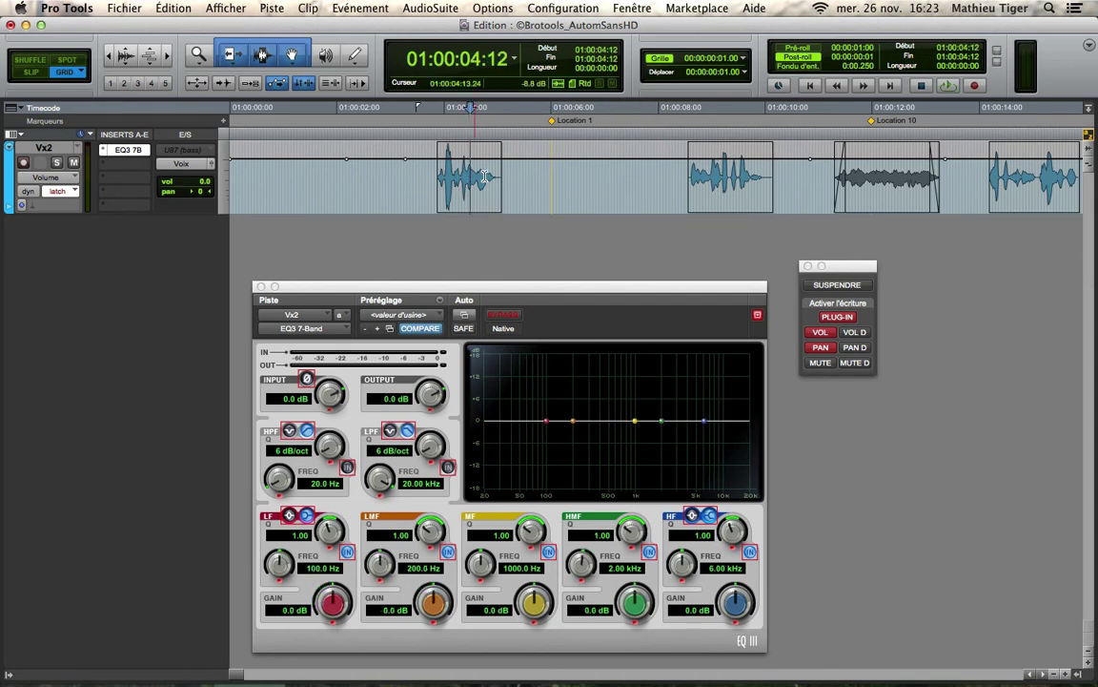
click(582, 175)
scroll(582, 174, right, 3)
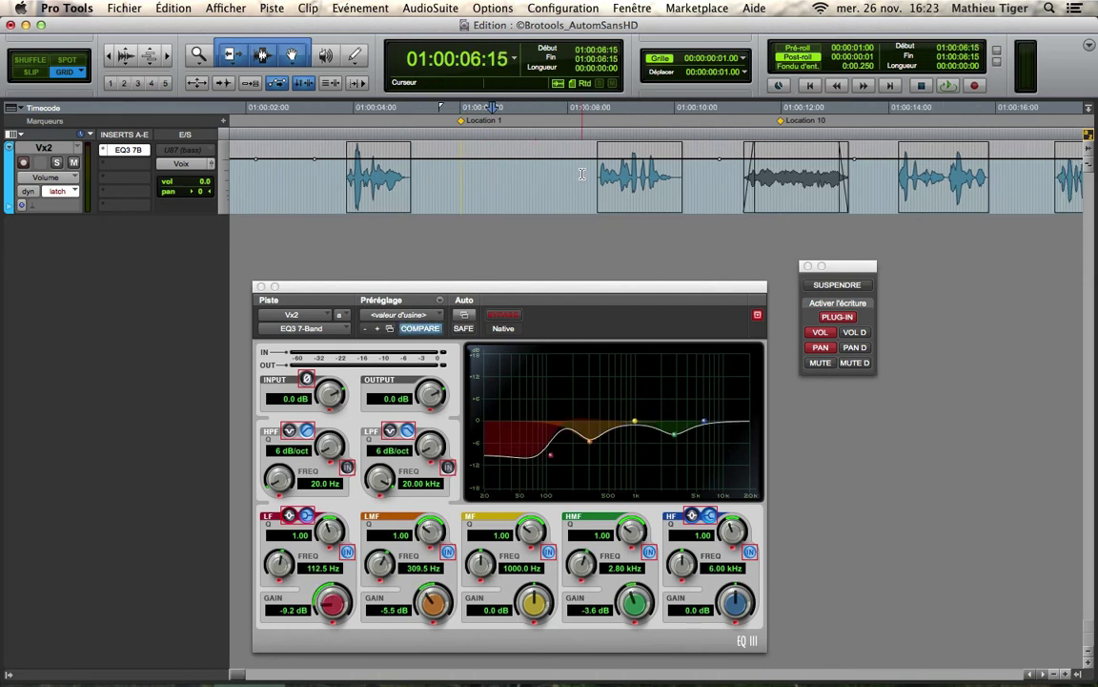
click(443, 176)
click(629, 178)
click(724, 177)
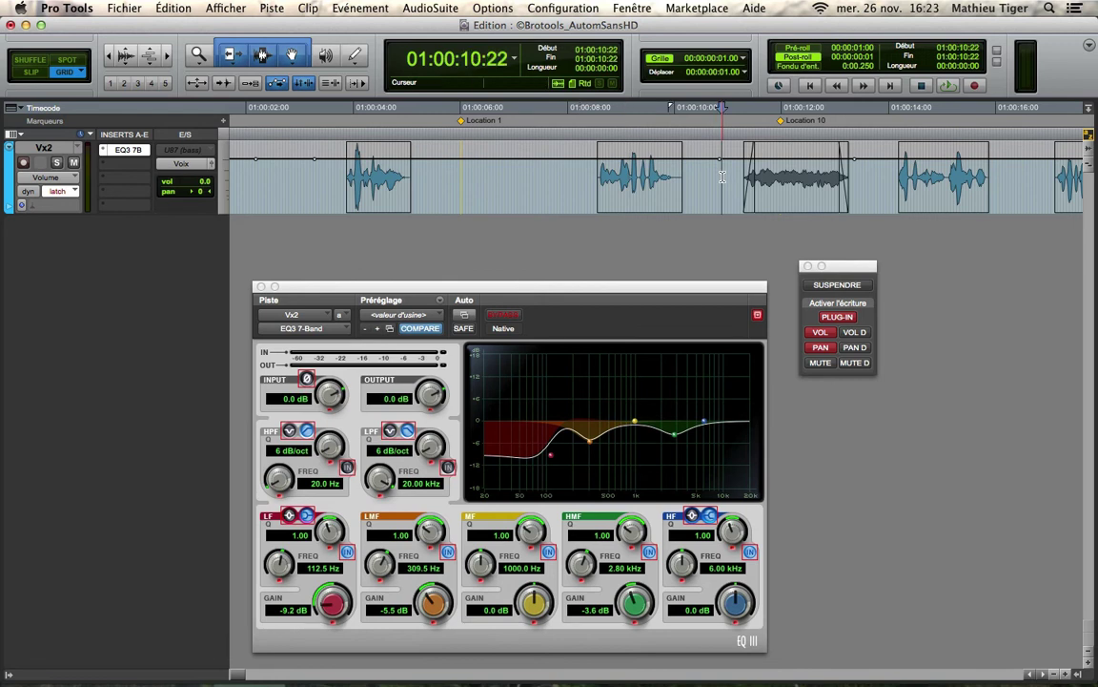
click(779, 177)
click(857, 173)
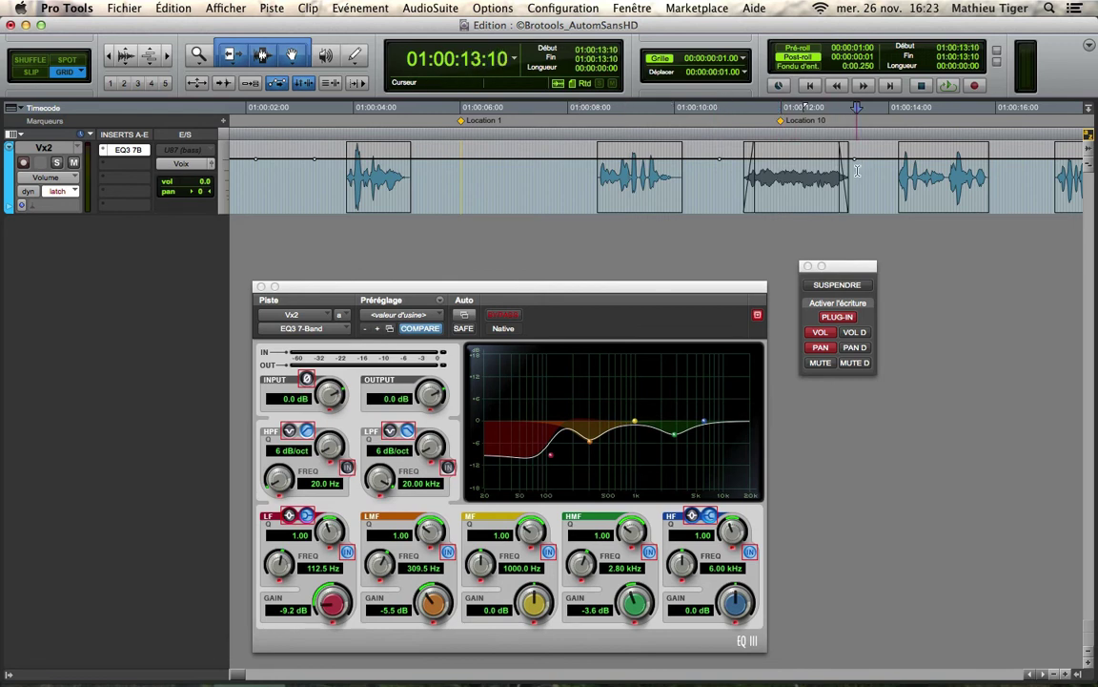
click(884, 174)
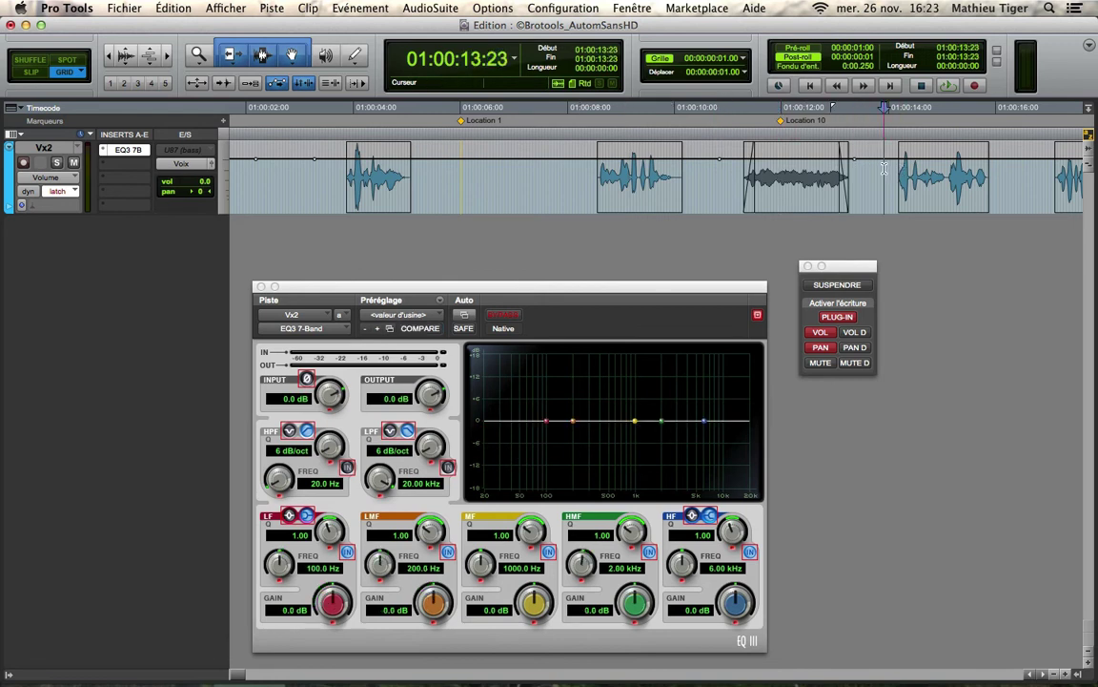
click(568, 182)
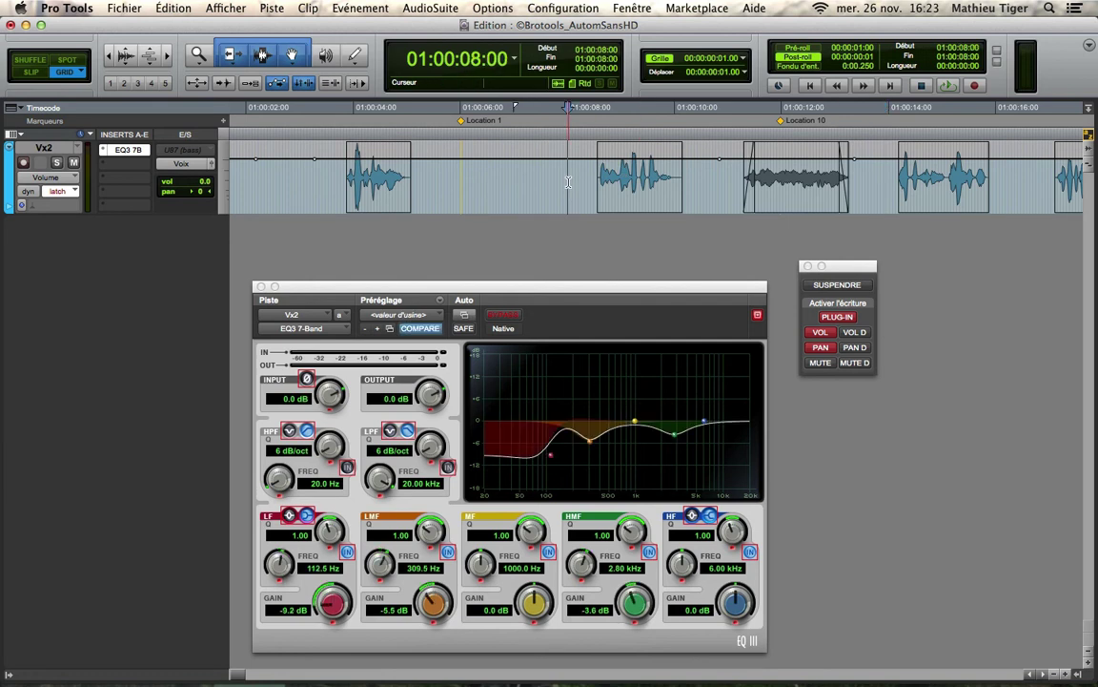
click(625, 178)
scroll(625, 179, right, 5)
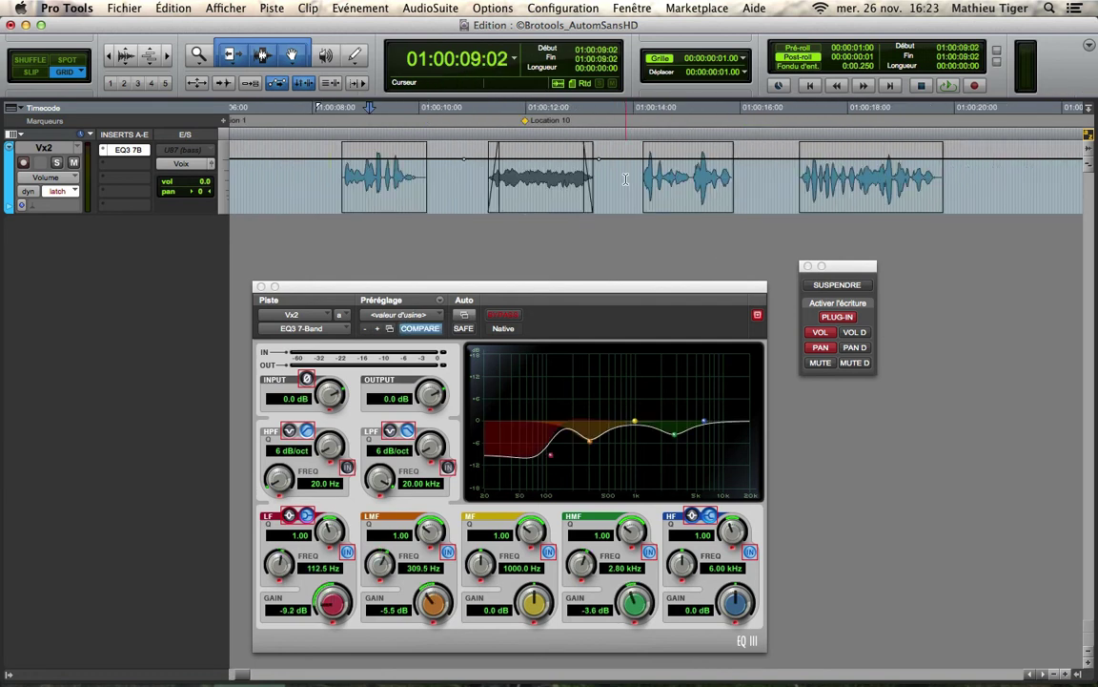
Step: Compare the EQ curve at 01:00:09:14 and 01:00:15:04, and select the Vx2 range from 01:00:08:13 to 01:00:16:11
click(394, 182)
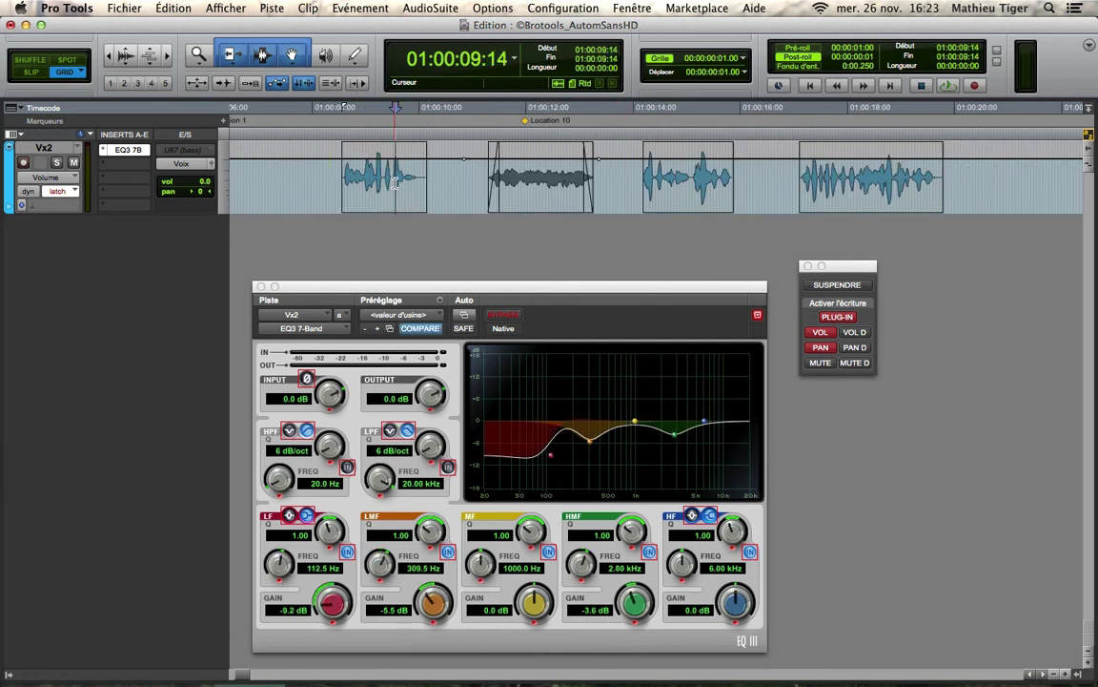
click(694, 170)
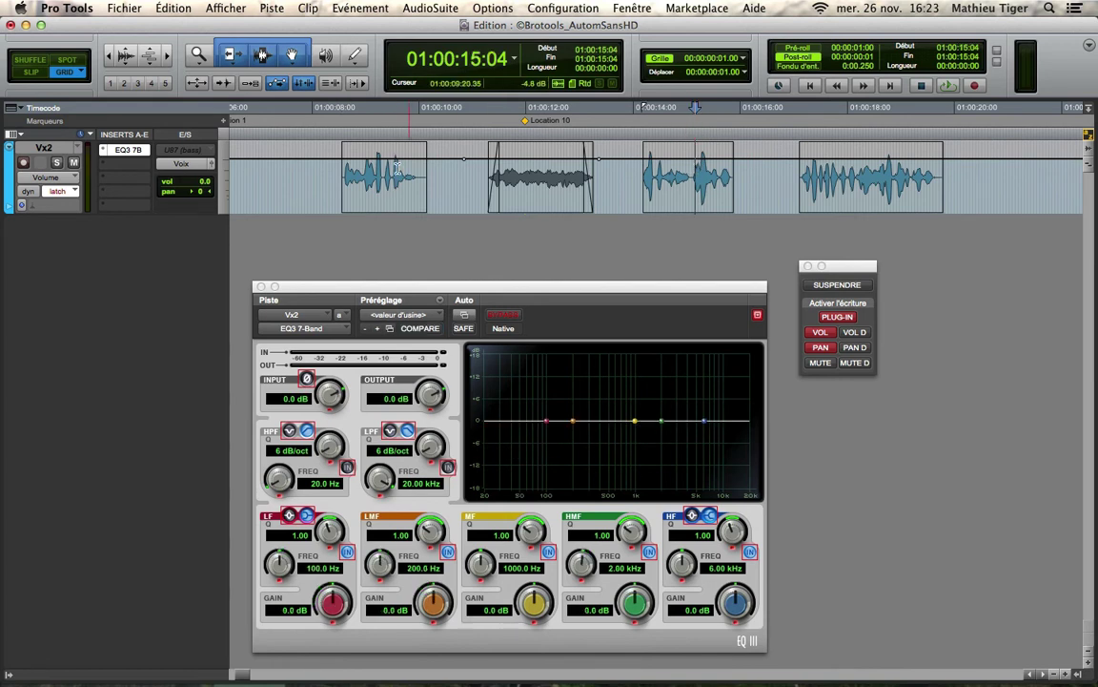
mouse_move(340, 174)
mouse_down()
mouse_move(633, 178)
mouse_move(763, 194)
mouse_up()
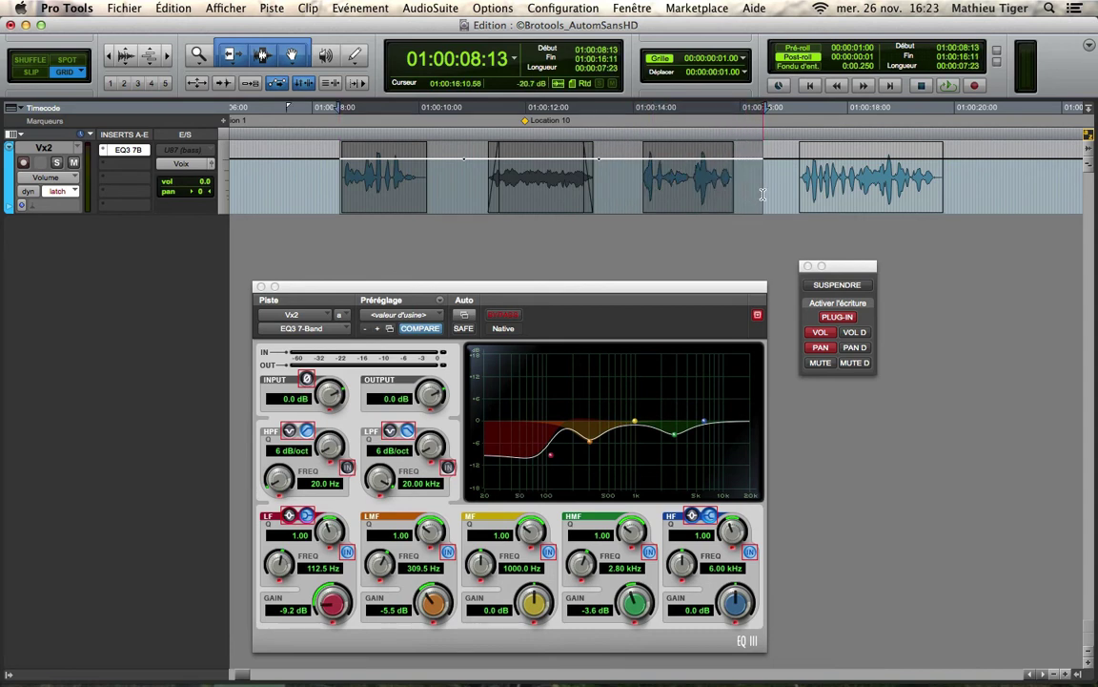
Step: Switch the Vx2 track view to the Master Bypass automation of the EQ3 7-Band plug-in
click(55, 180)
mouse_move(85, 220)
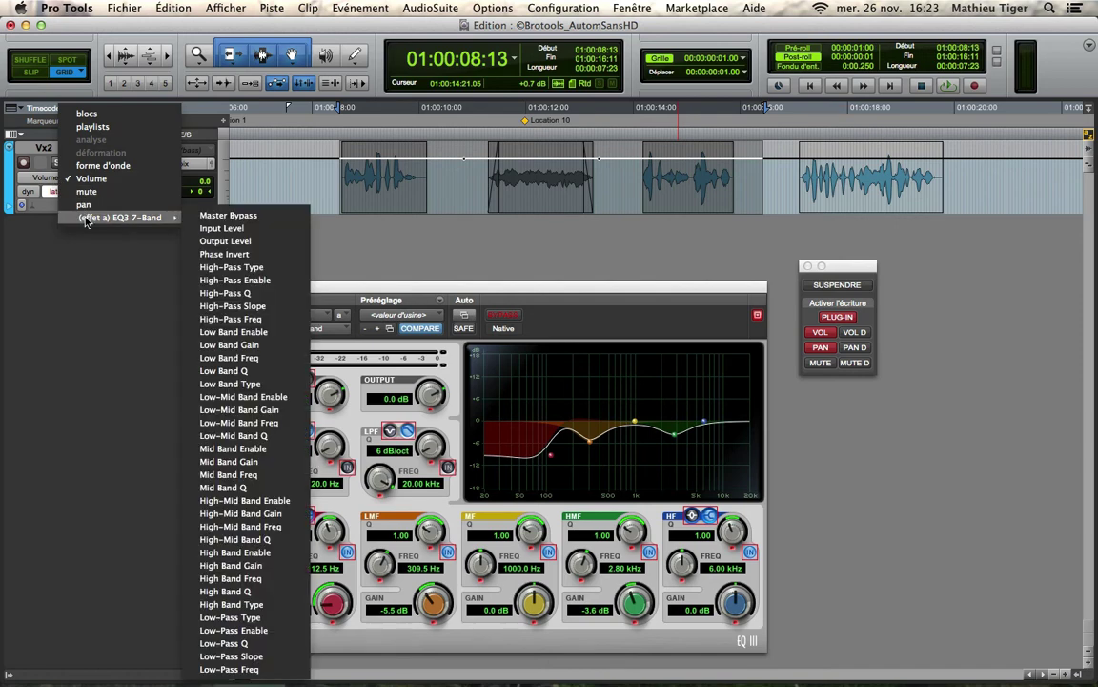
click(212, 215)
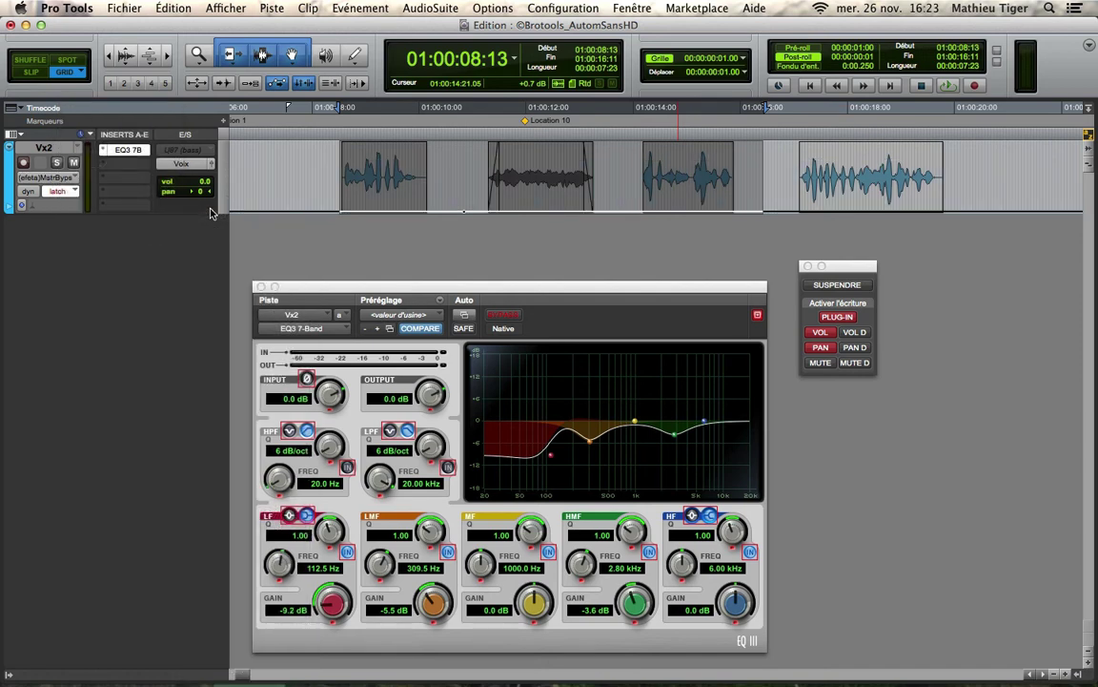
Step: Copy only the plug-in automation of the Vx2 range from 01:00:08:10 to 01:00:08:24
click(334, 170)
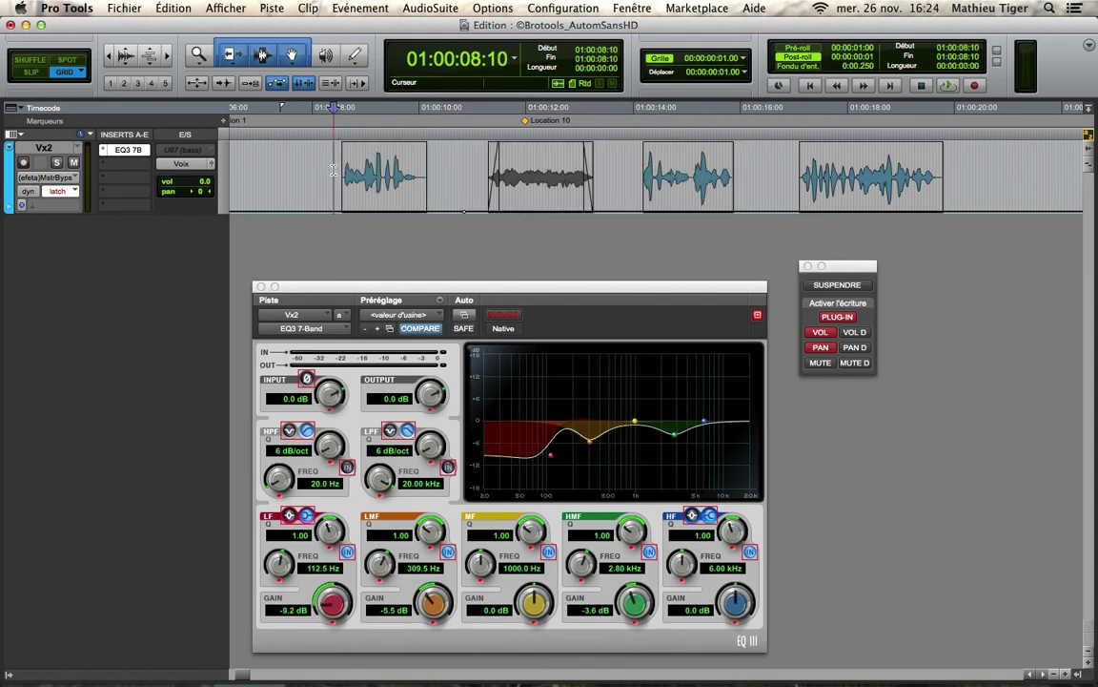
drag(334, 170, 361, 172)
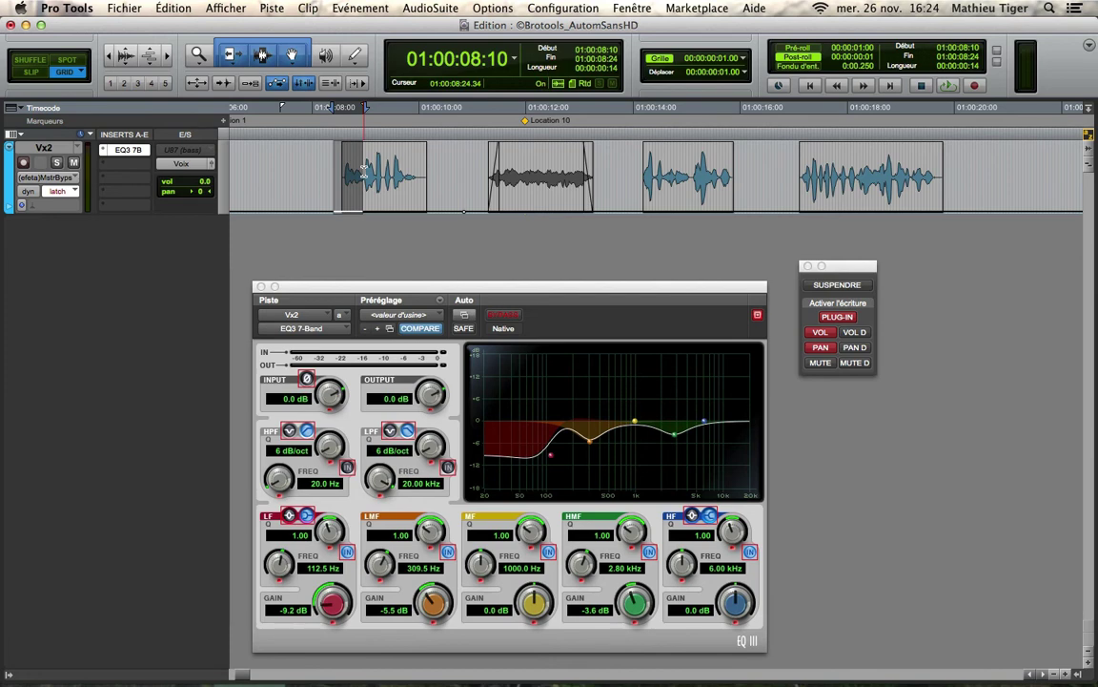
click(172, 8)
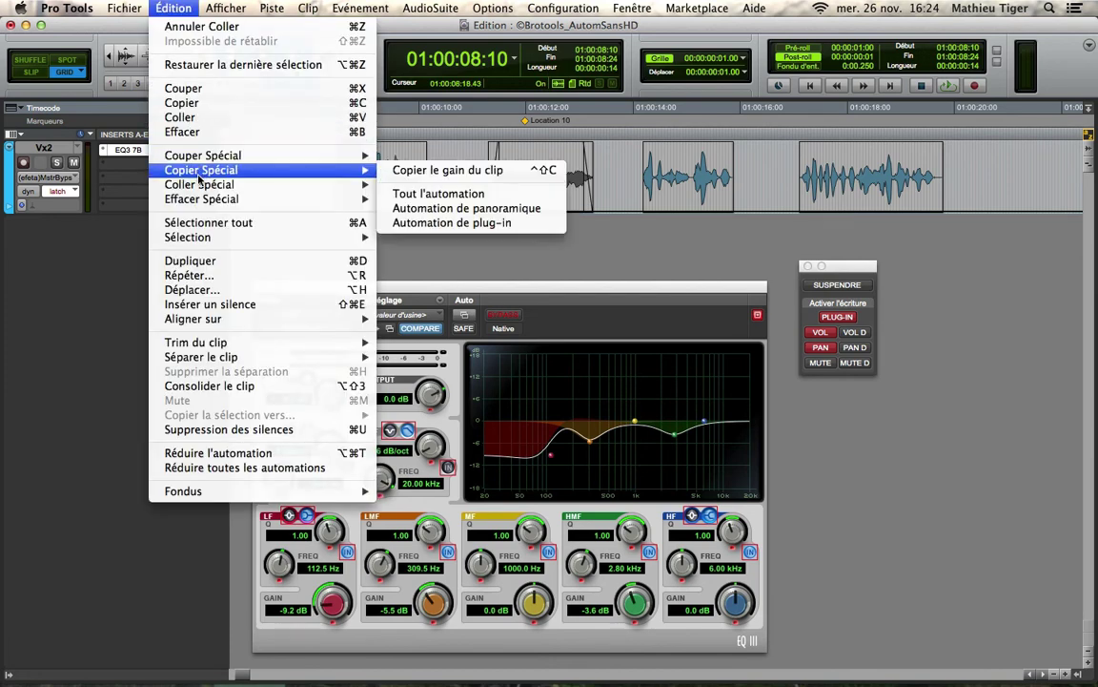
mouse_move(200, 181)
click(437, 223)
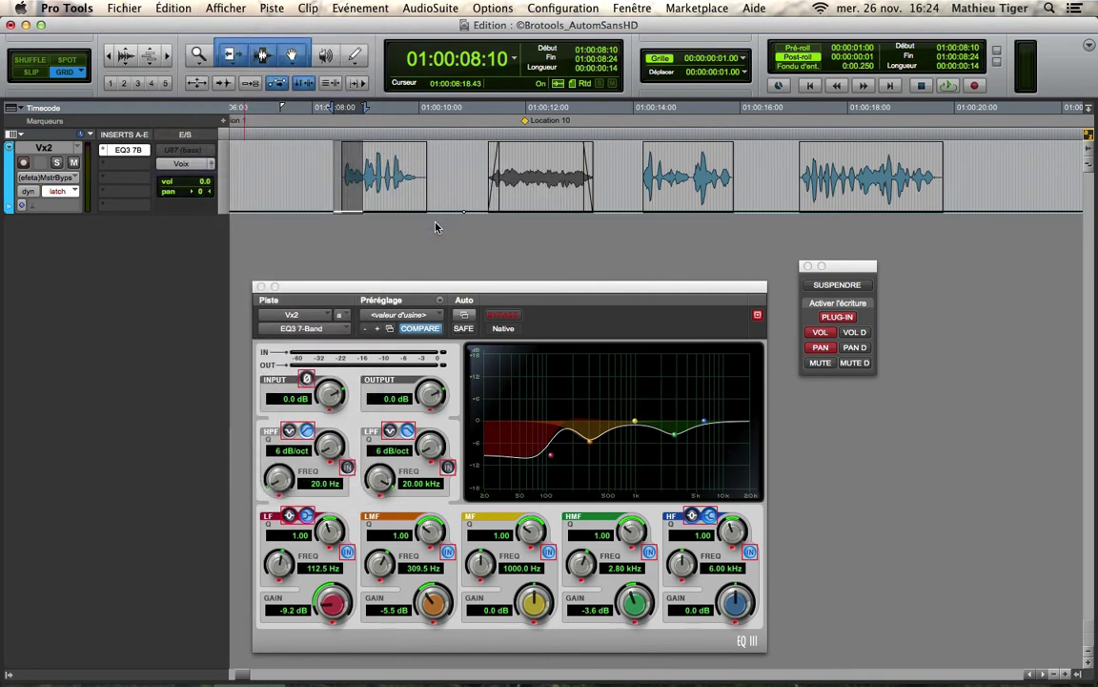
Step: Paste the copied plug-in automation repeatedly to fill the Vx2 range from 01:00:09:02 to 01:00:16:06
drag(371, 176, 753, 232)
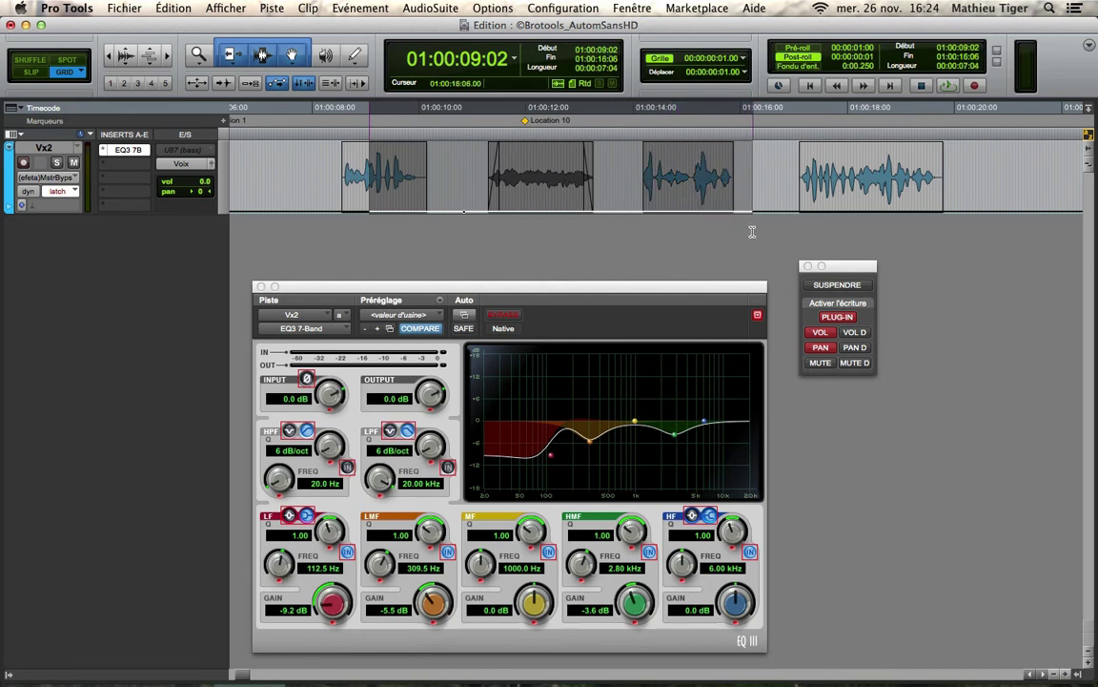
click(170, 7)
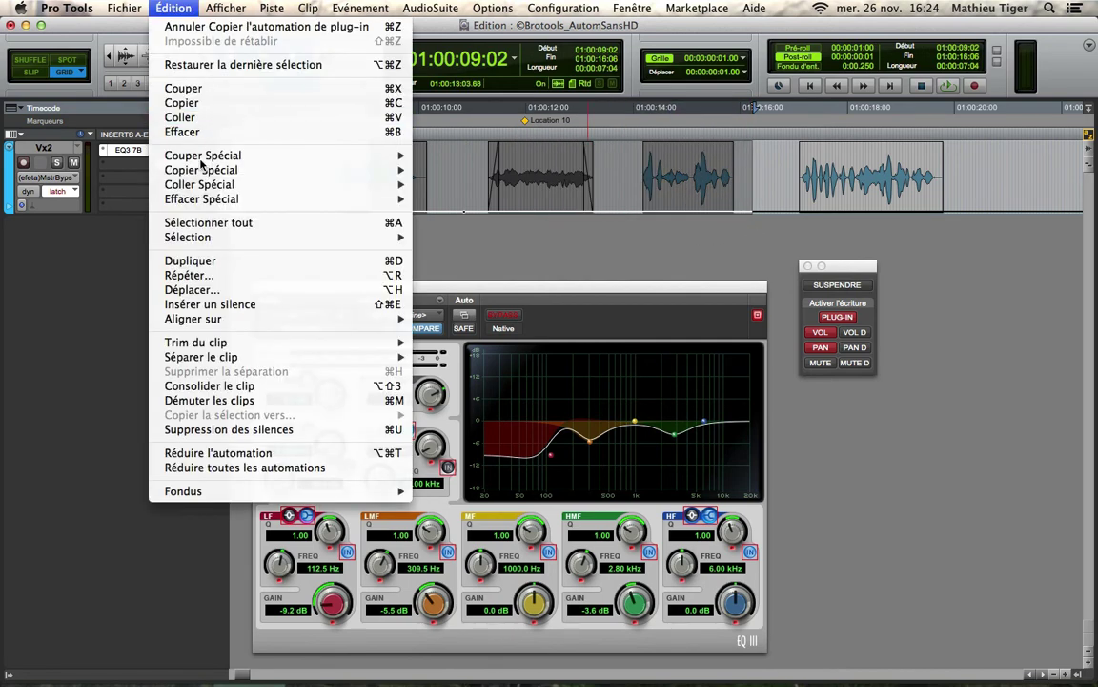
mouse_move(305, 185)
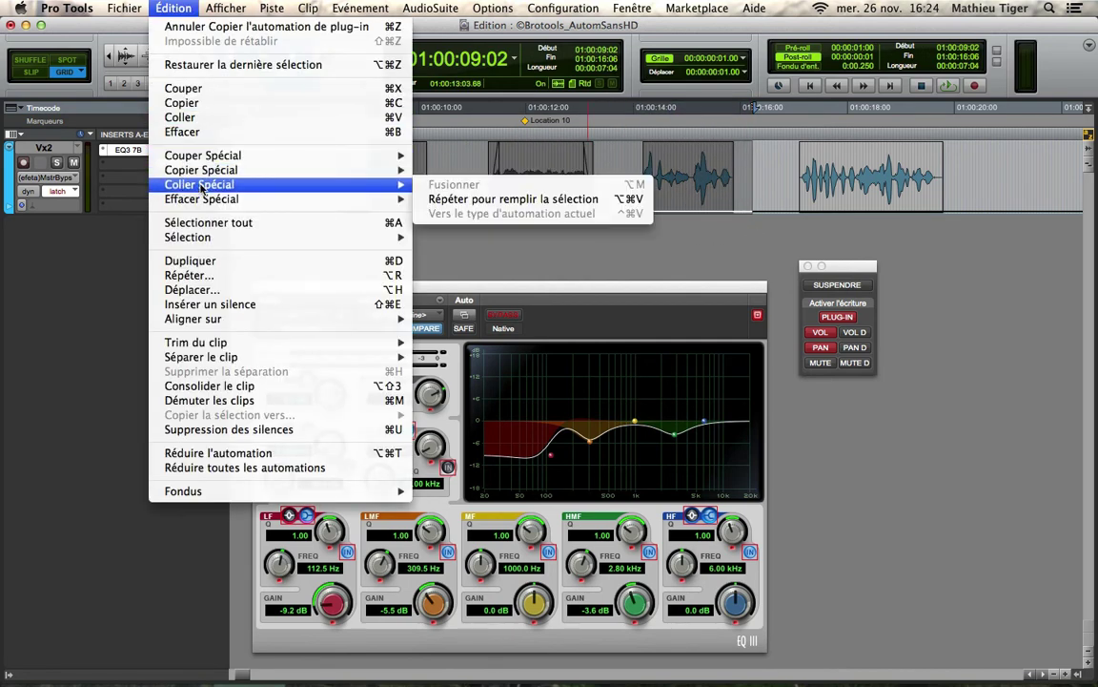
click(447, 199)
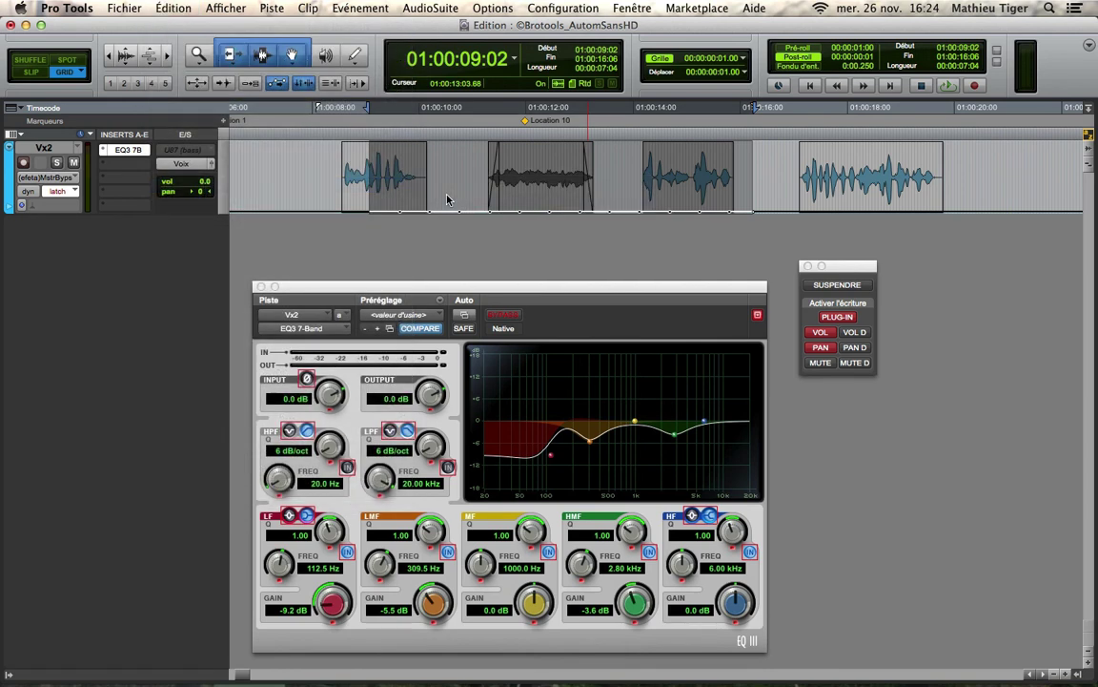
Step: Check the EQ curve at several points before, within and after the filled range, from 01:00:02:23 to 01:00:16:11
click(389, 172)
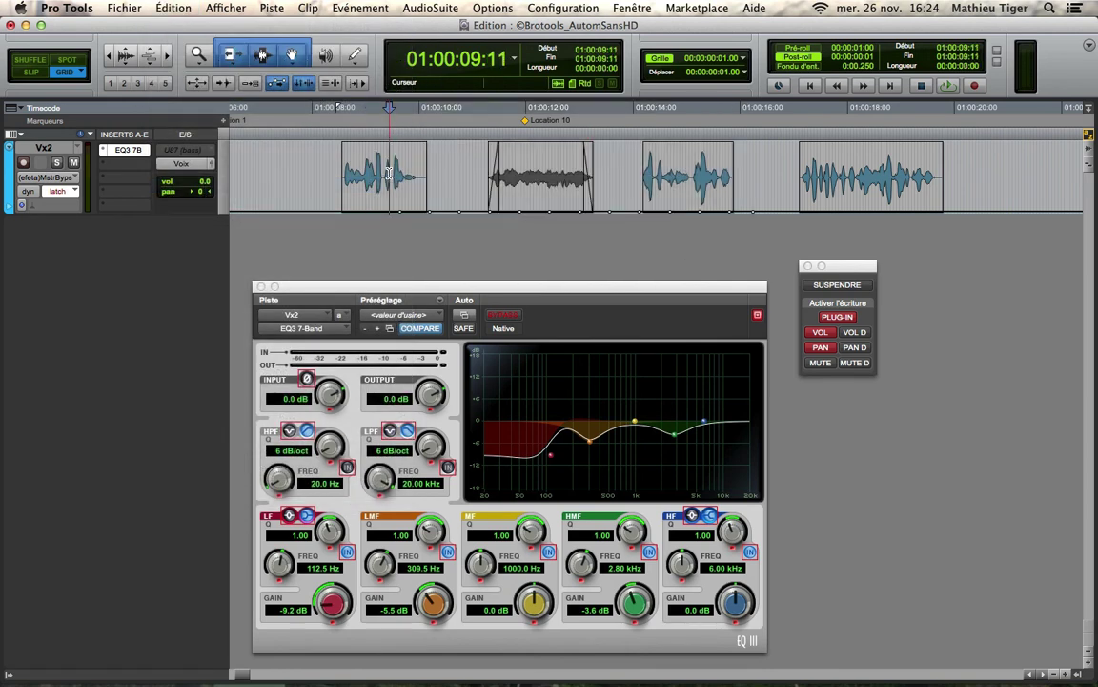
click(248, 162)
drag(249, 162, 368, 164)
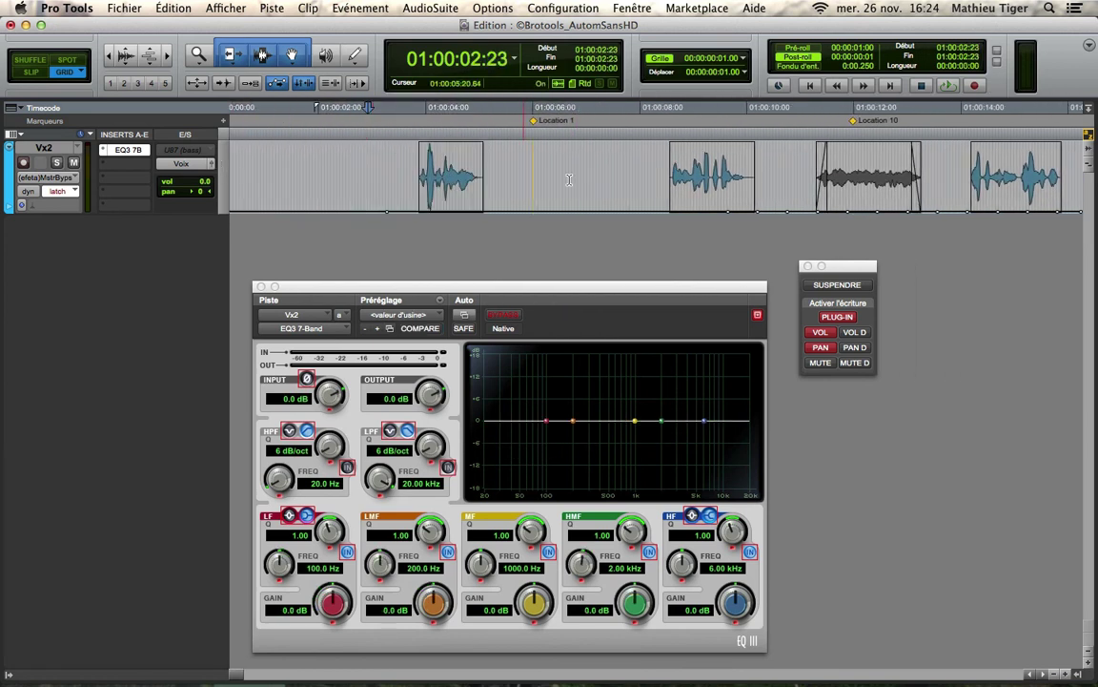
click(633, 177)
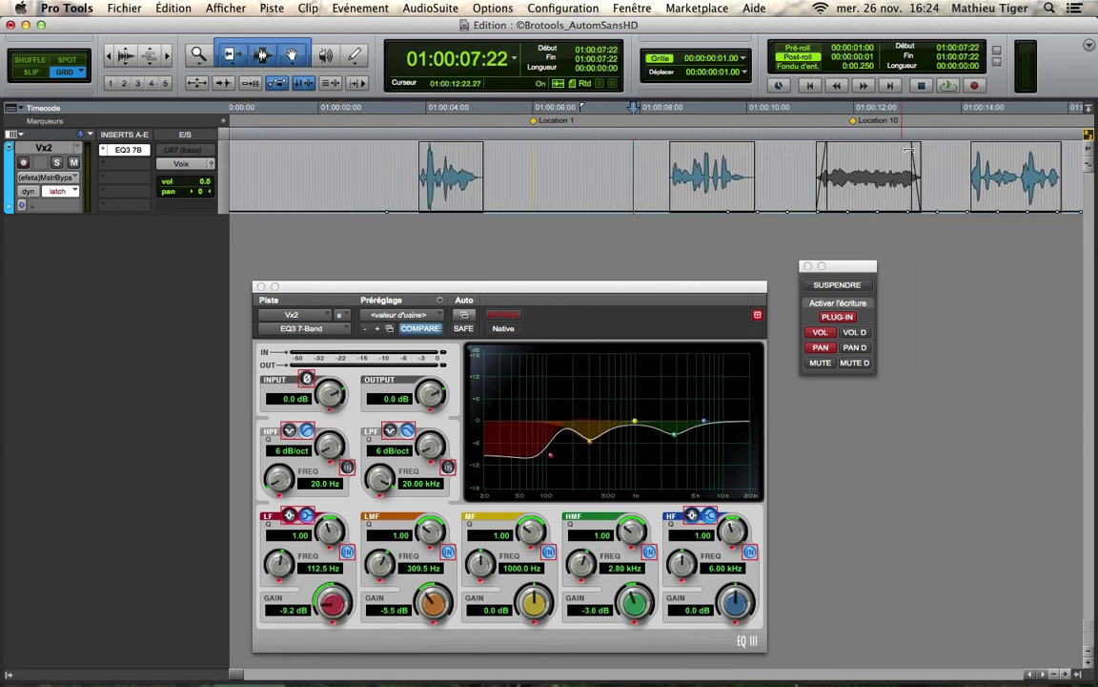
click(941, 174)
drag(1001, 174, 982, 185)
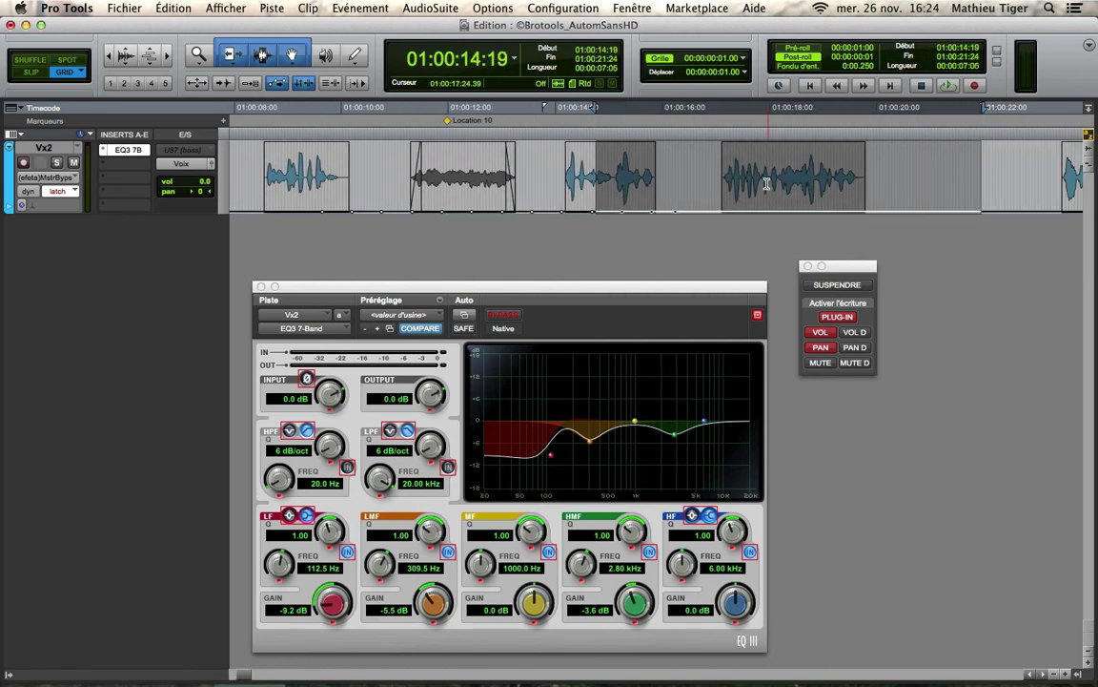
click(688, 168)
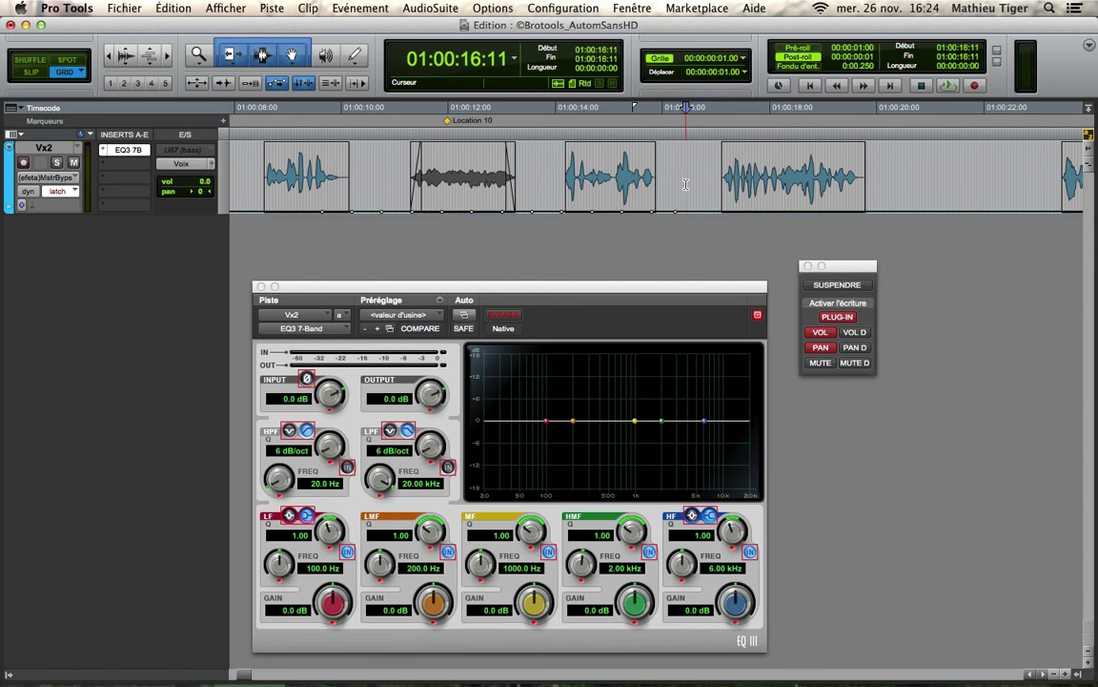
Step: Select the clip range from 01:00:16:23 to 01:00:20:03, set the MF band to -14.5 dB at about 698 Hz, and copy the EQ settings
drag(713, 177, 883, 178)
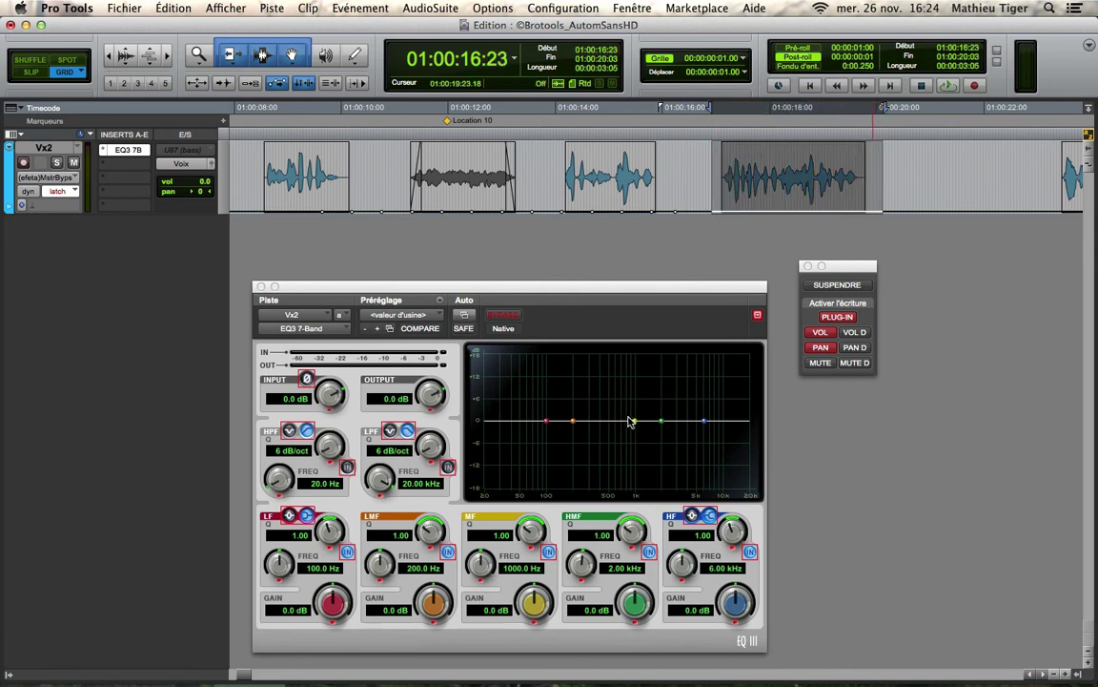
drag(636, 422, 619, 477)
click(439, 301)
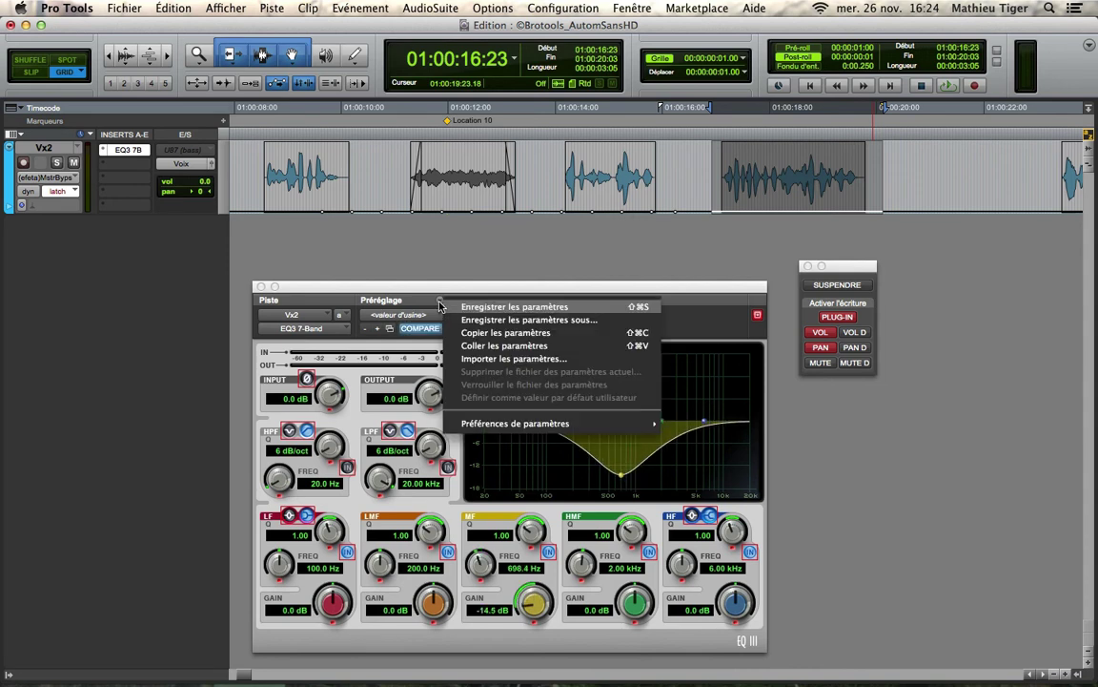
click(466, 332)
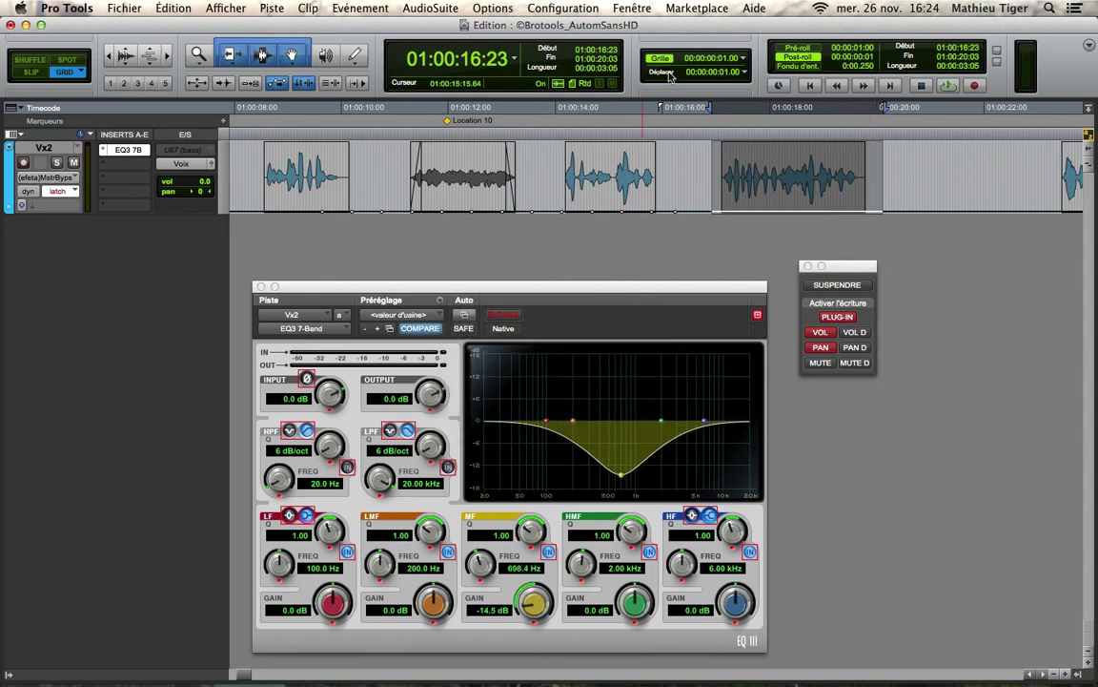
Step: Play from 01:00:13:12, paste the copied EQ settings during latch playback for the clip starting near 01:00:17, and stop after that clip
click(527, 172)
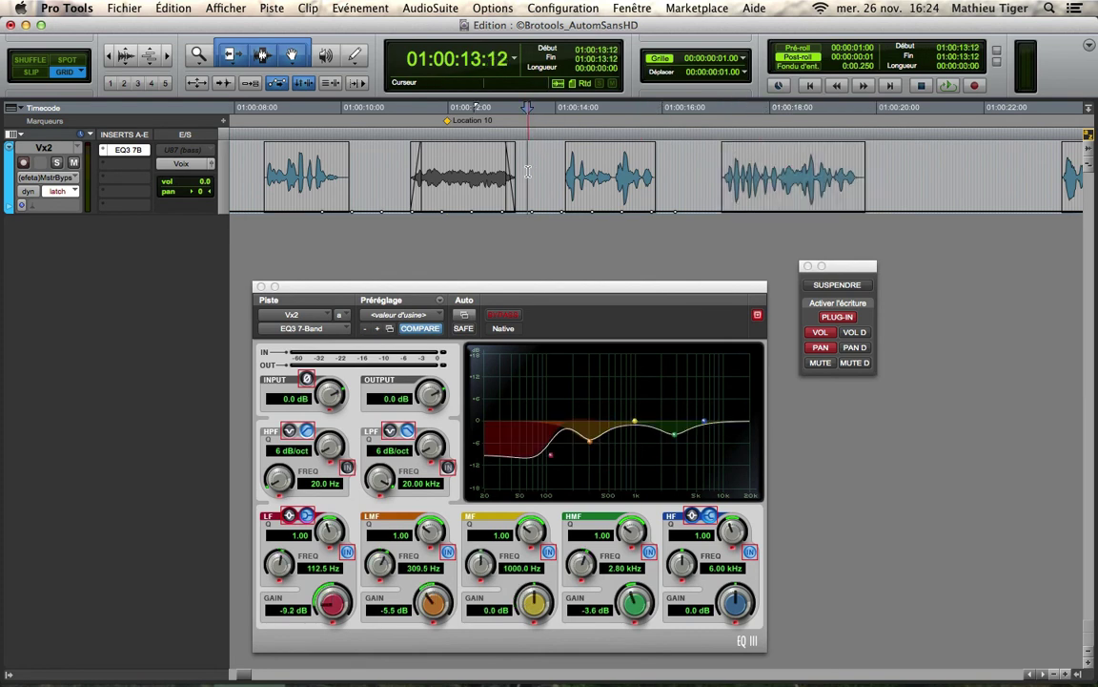
key(space)
click(439, 301)
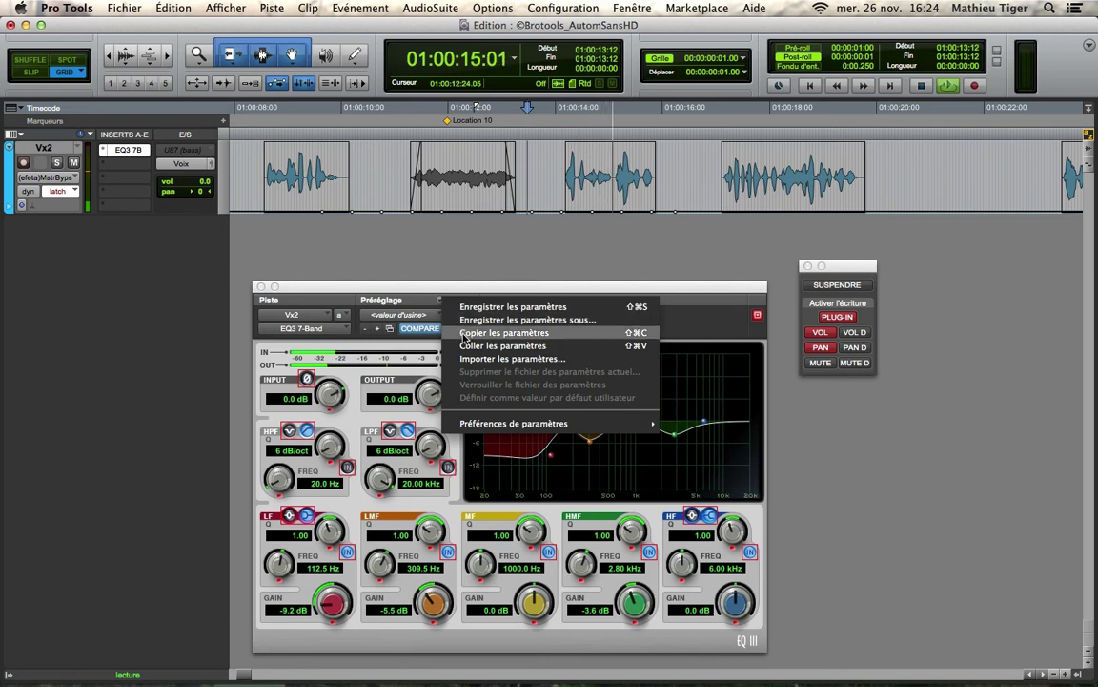
click(465, 337)
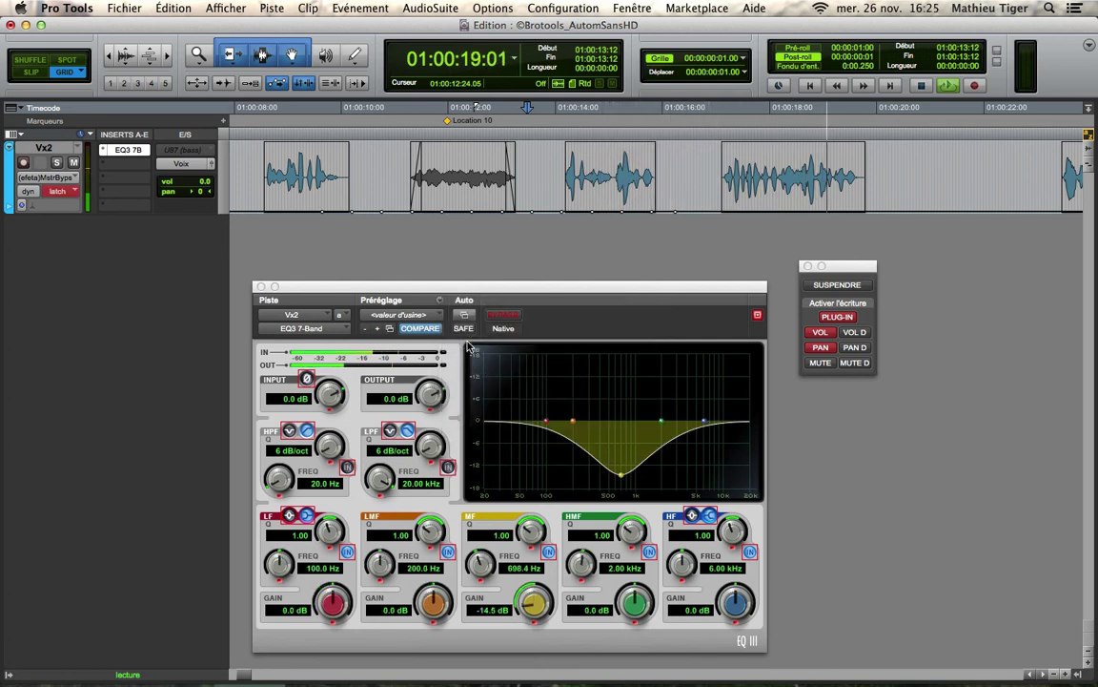
key(space)
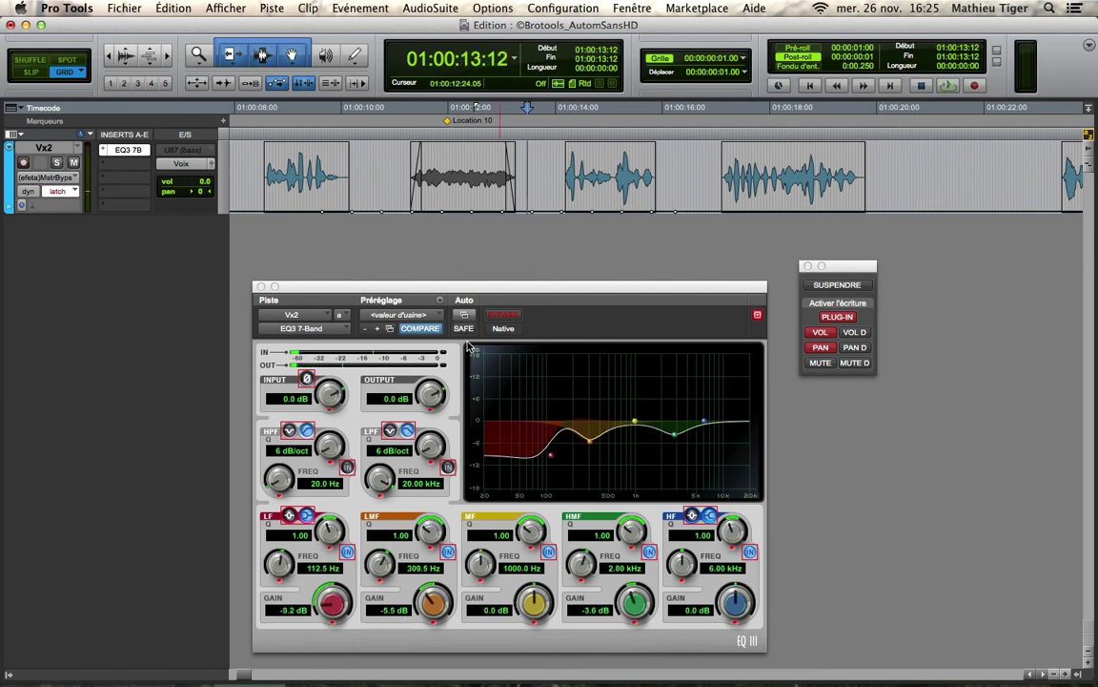
Step: Check the EQ curve before, within and after the newly automated clip, including at 01:00:16:12, 01:00:20:13, 01:00:21:12 and 01:00:18:13
click(690, 177)
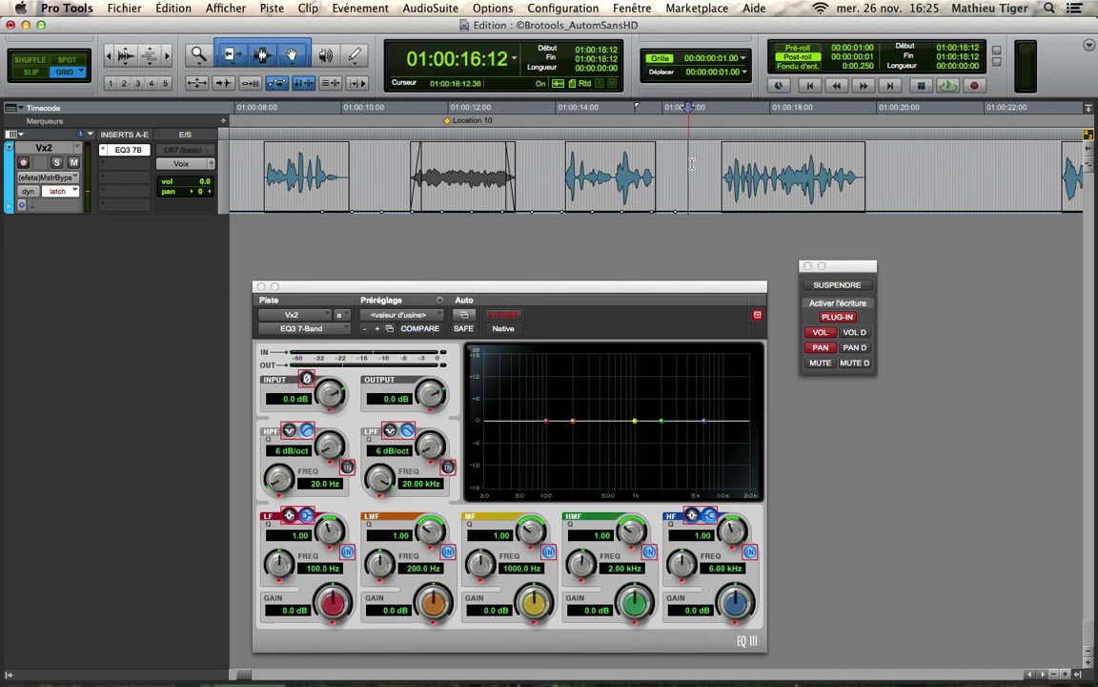
click(772, 174)
click(904, 170)
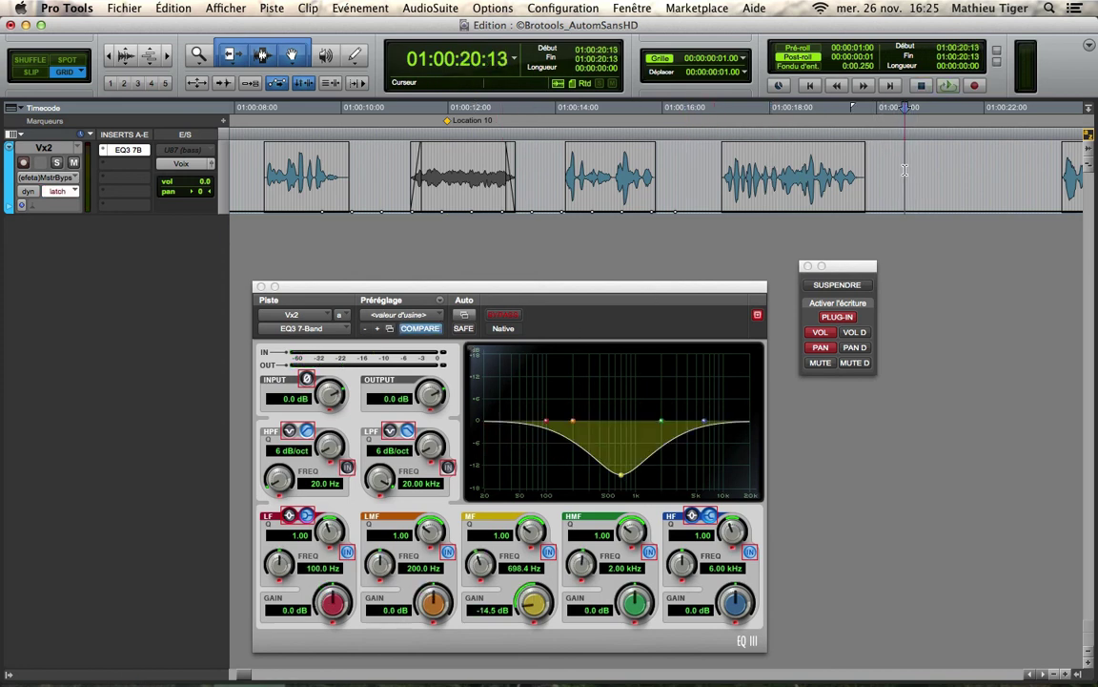
click(956, 168)
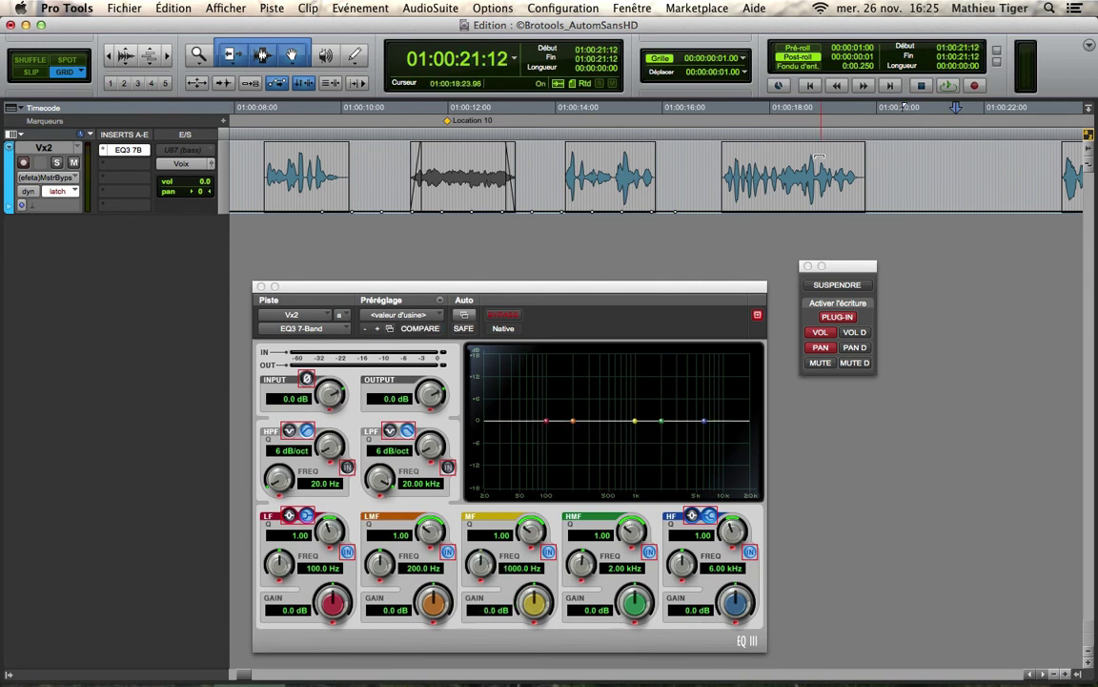
click(797, 182)
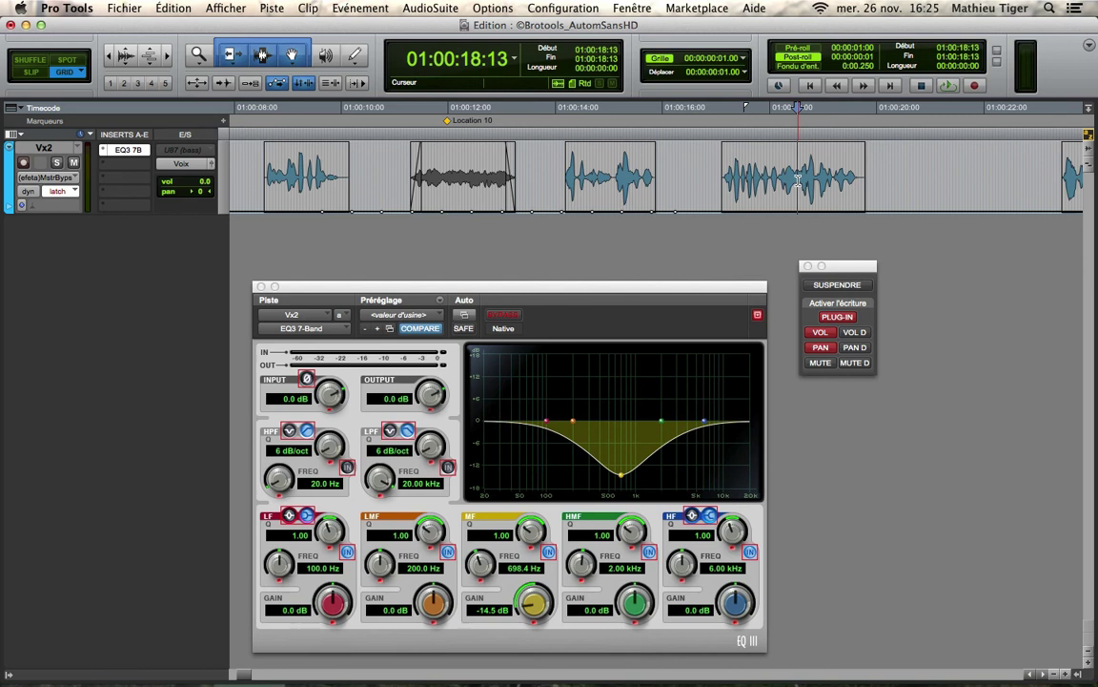
key(super+bracketleft)
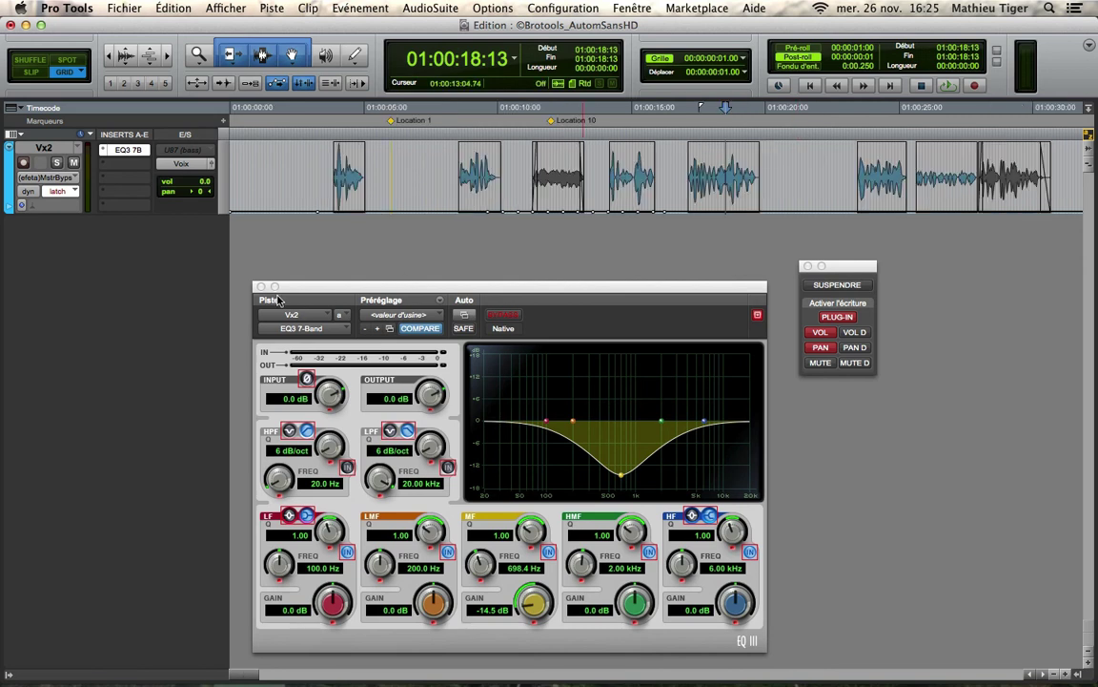